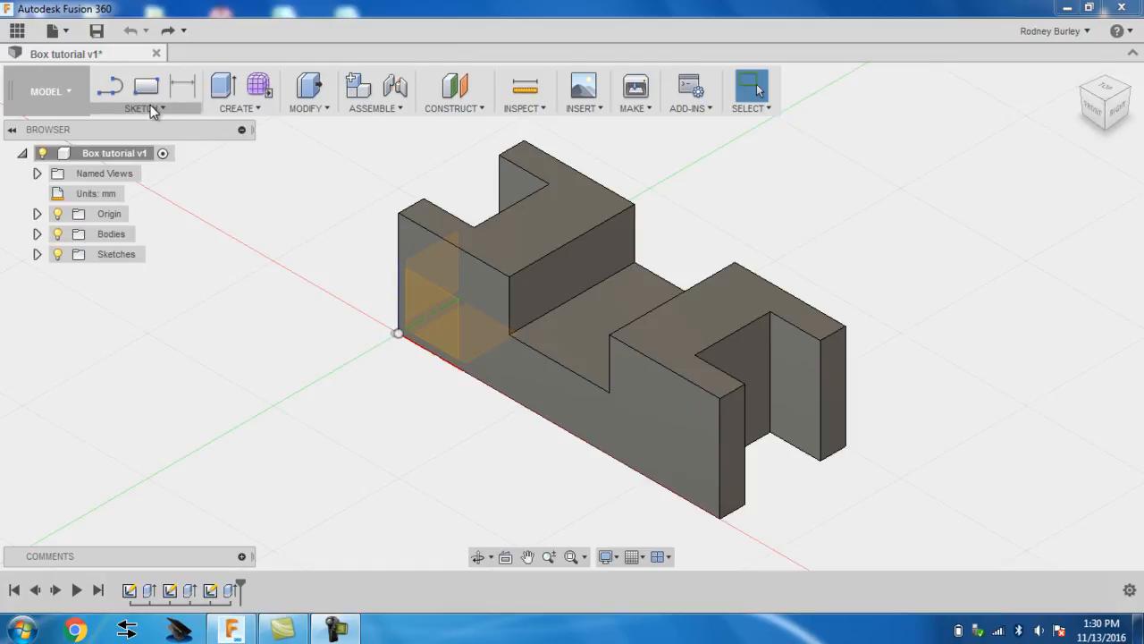
# - Create a sketch on the block's front plane and hide the origin geometry
pyautogui.click(152, 109)
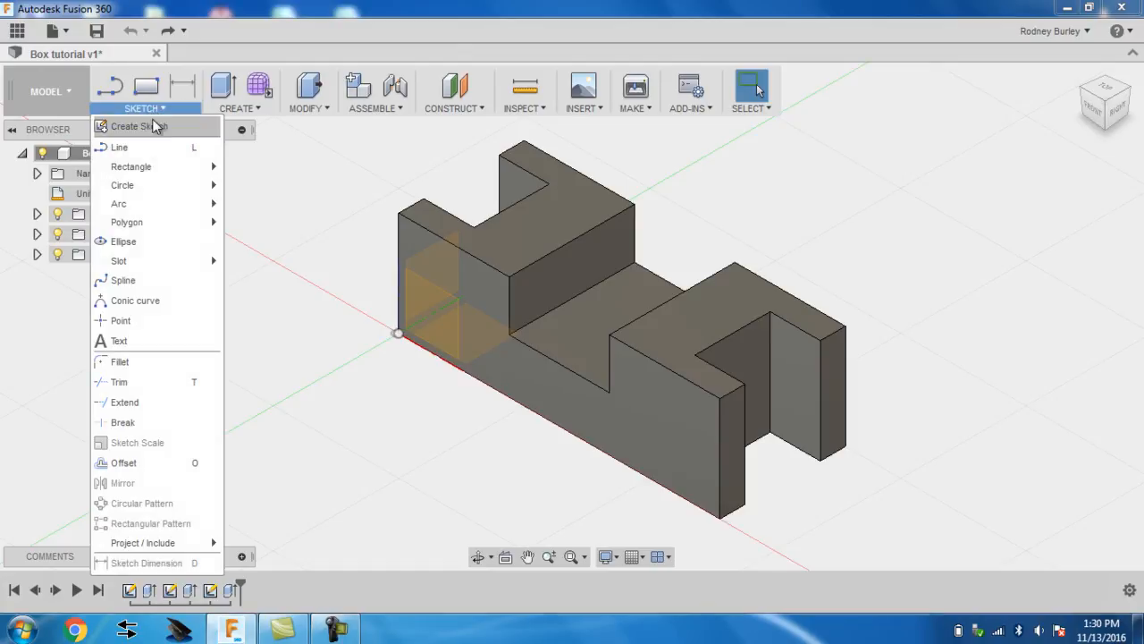
pyautogui.click(147, 127)
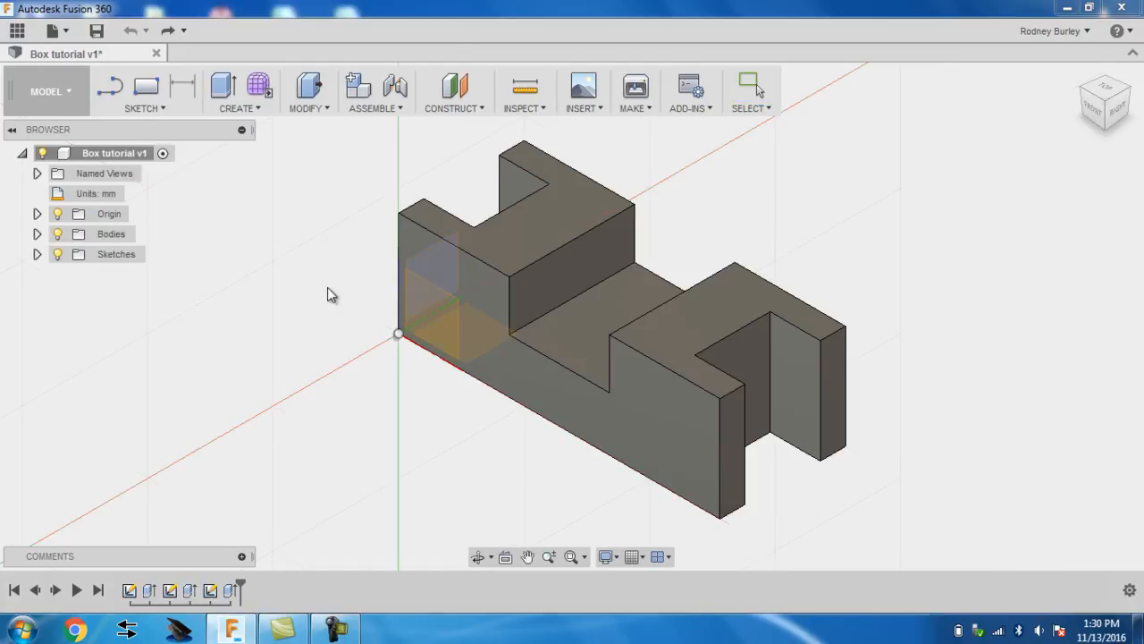
pyautogui.click(492, 342)
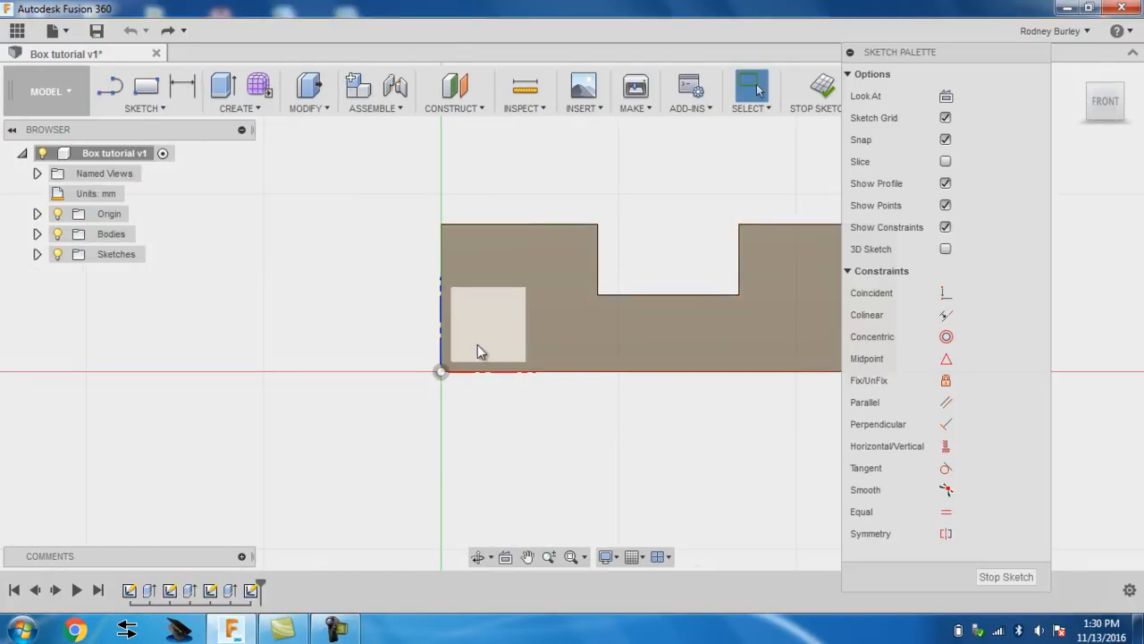
pyautogui.click(57, 215)
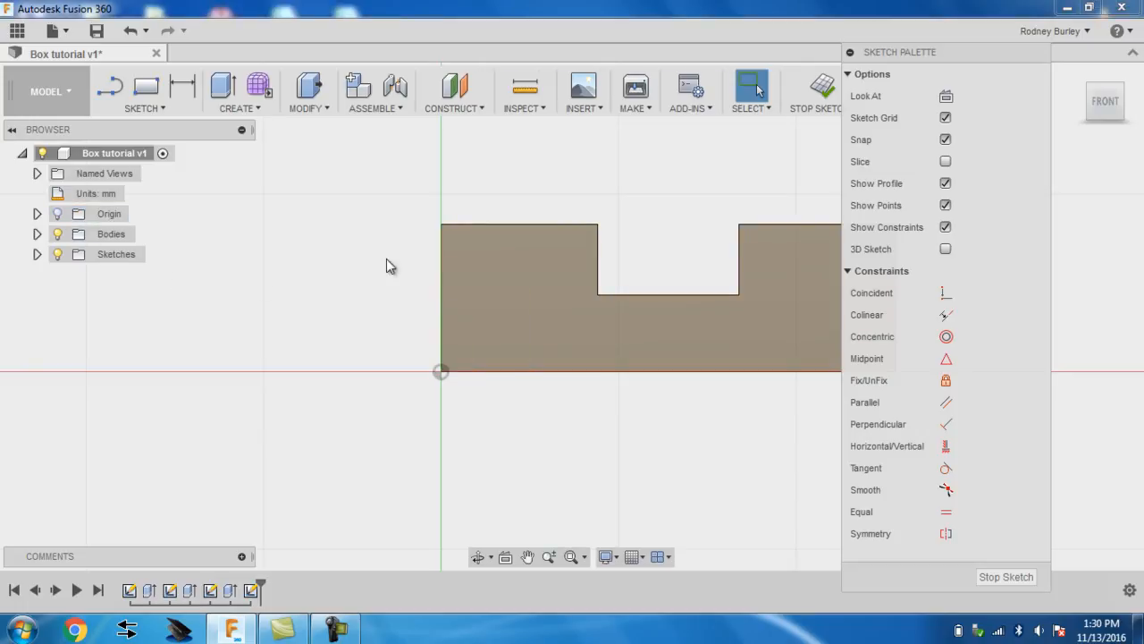
# - Draw three sides of a rectangle about 11.5 mm high on the front face's lower edge beneath the recess, setting the last side at 90 degrees
pyautogui.moveTo(677, 248); pyautogui.dragTo(542, 270, button='middle')
pyautogui.click(166, 118)
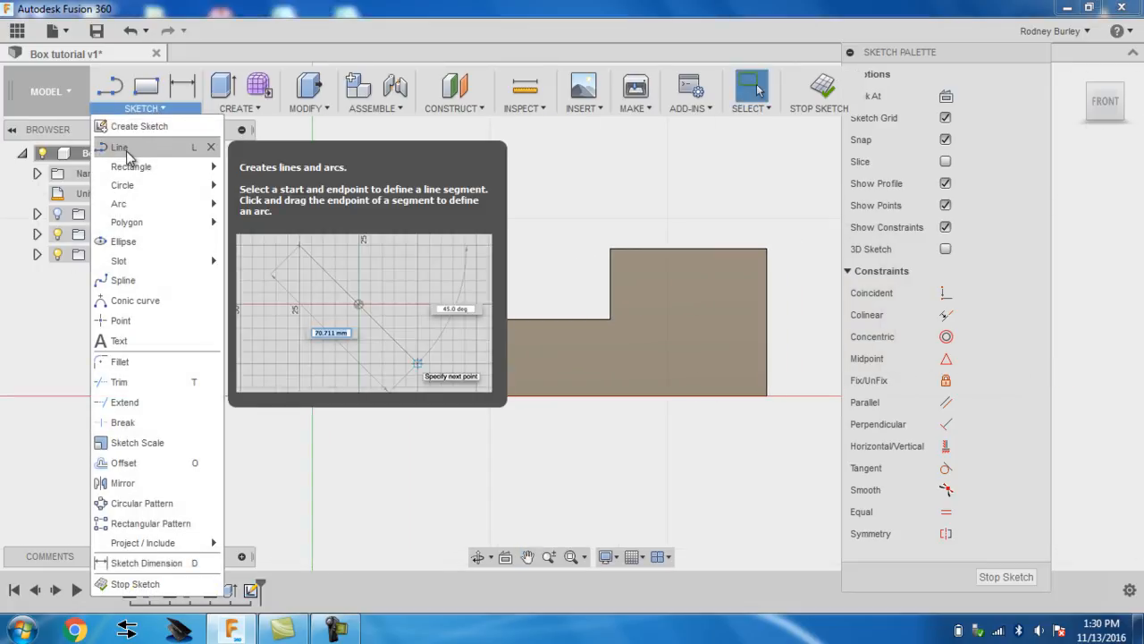
pyautogui.click(116, 146)
pyautogui.click(505, 397)
pyautogui.click(504, 356)
pyautogui.click(582, 358)
pyautogui.scroll(6, 586, 395)
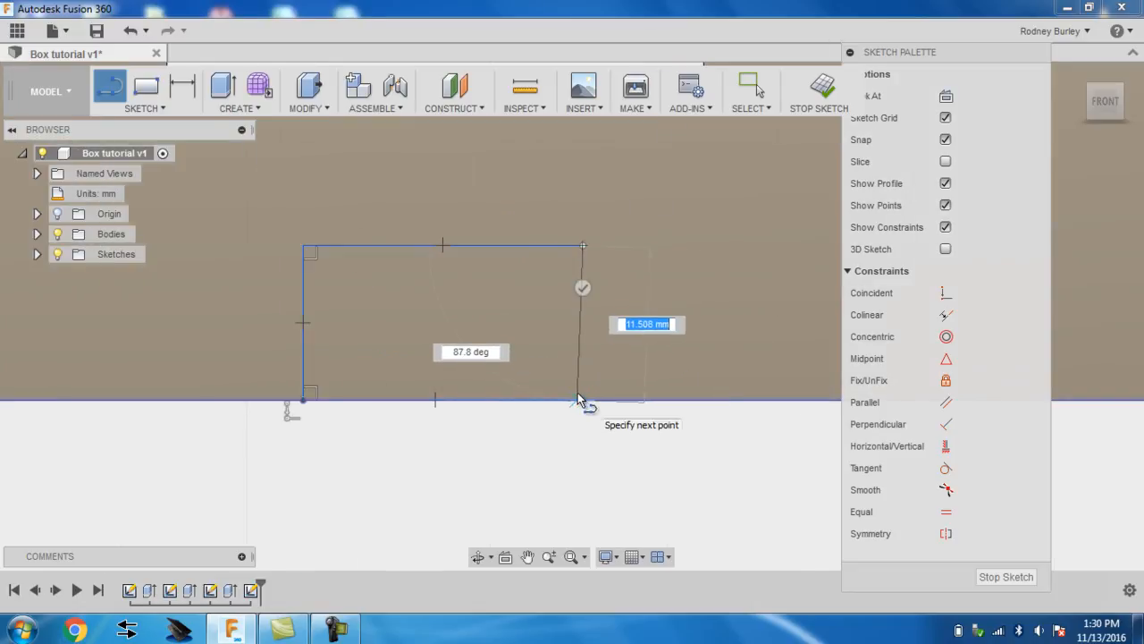
pyautogui.press('Tab')
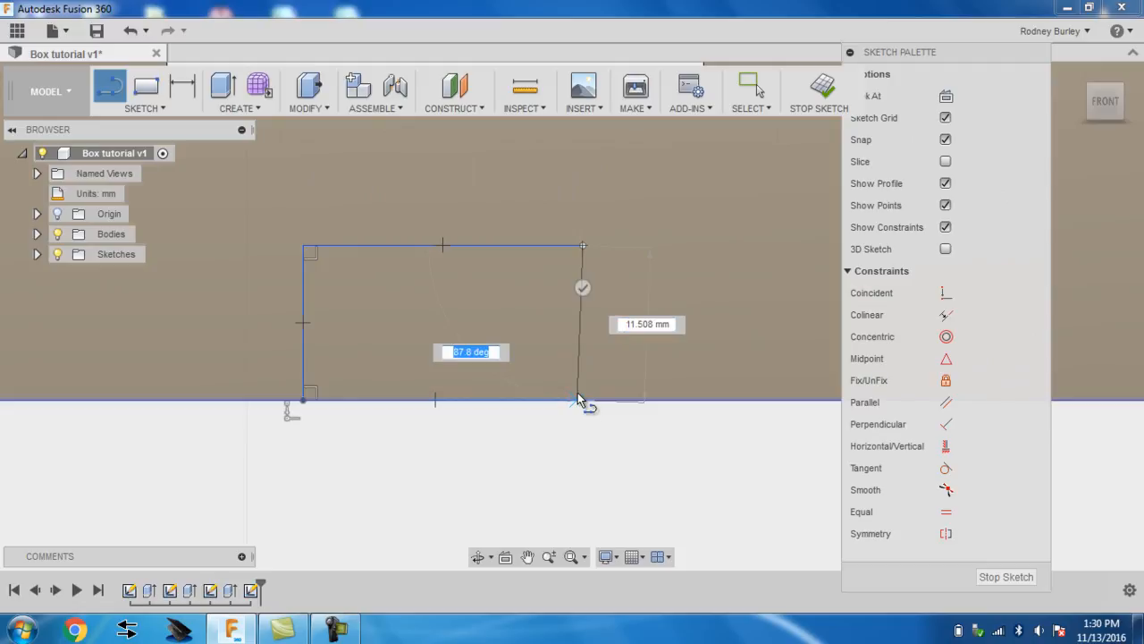
pyautogui.write('90')
pyautogui.press('Return')
pyautogui.press('Escape')
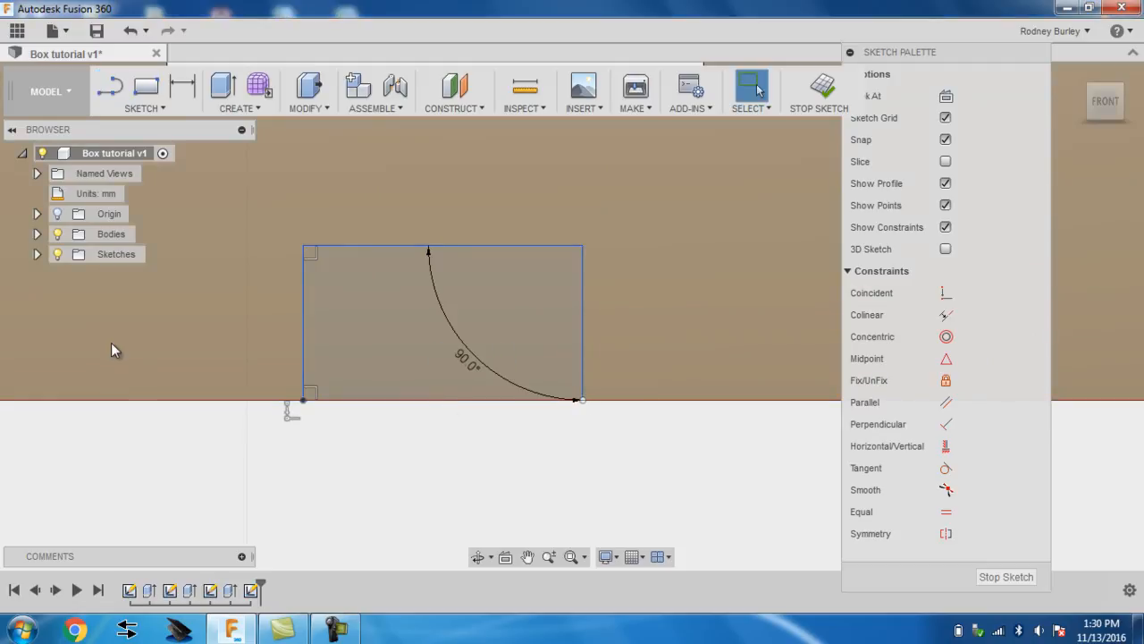
# - Close the rectangle with a line along the block's lower edge between its two open corners
pyautogui.click(110, 86)
pyautogui.click(304, 399)
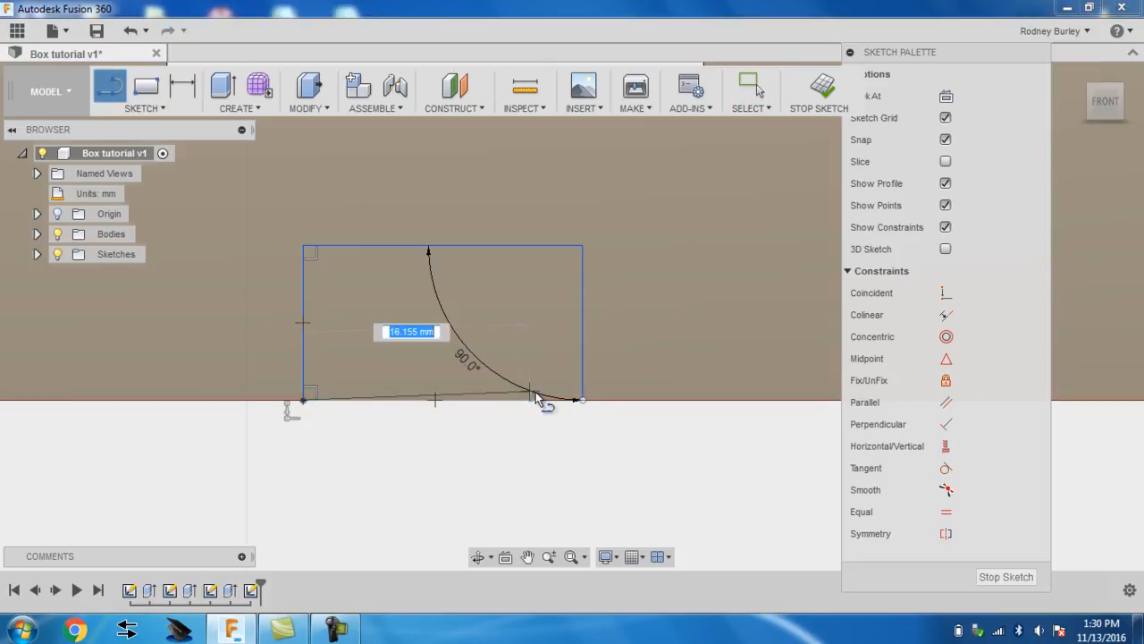
pyautogui.click(583, 400)
pyautogui.click(553, 492)
pyautogui.scroll(-2, 526, 437)
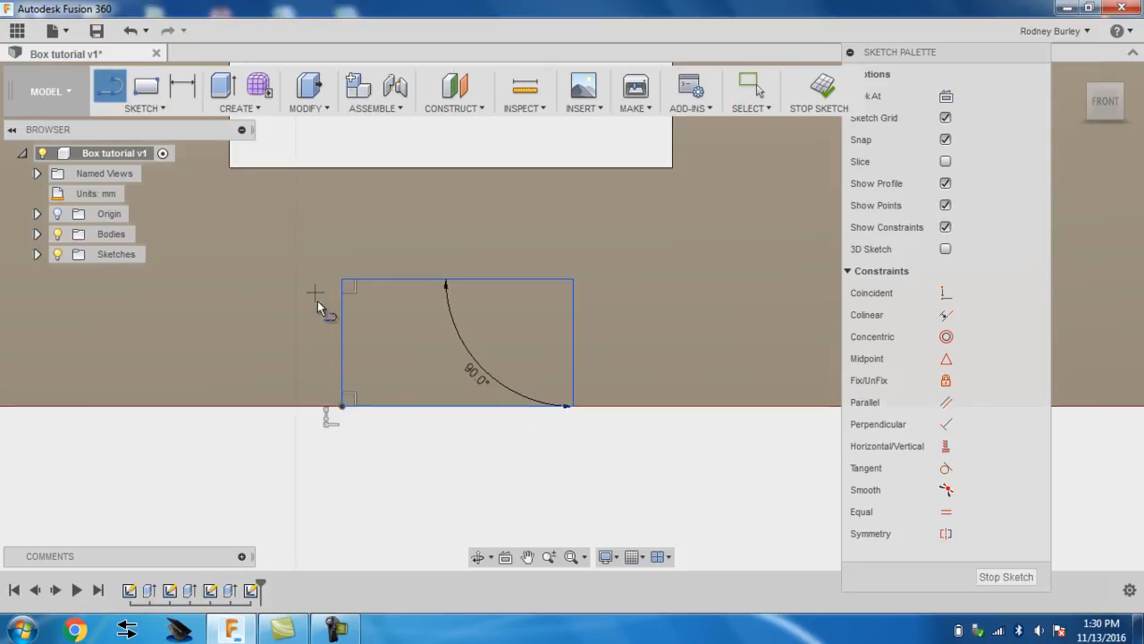
# - Dimension the horizontal distance from the recess's left corner to the rectangle's left side as 9 mm
pyautogui.click(183, 87)
pyautogui.scroll(-2, 393, 224)
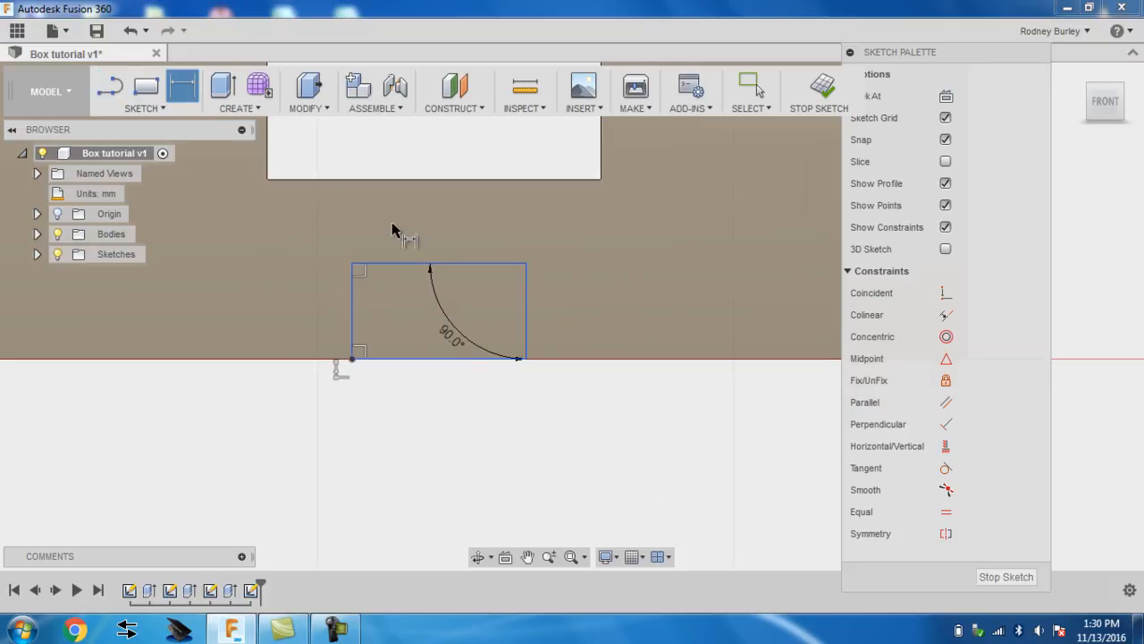
pyautogui.click(280, 185)
pyautogui.click(356, 261)
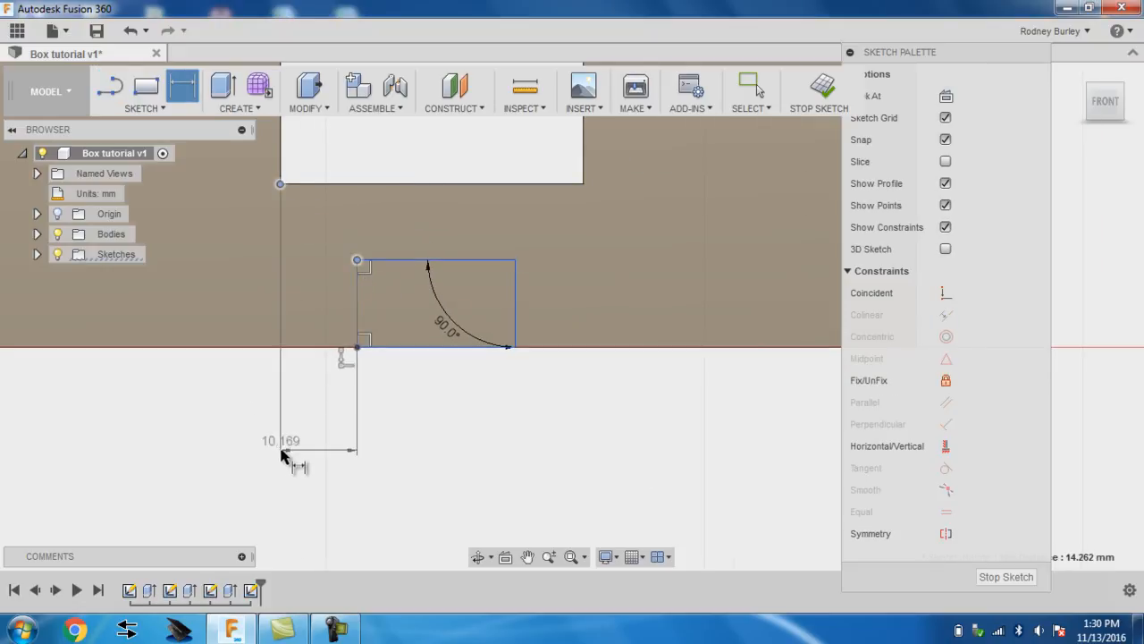
pyautogui.click(314, 457)
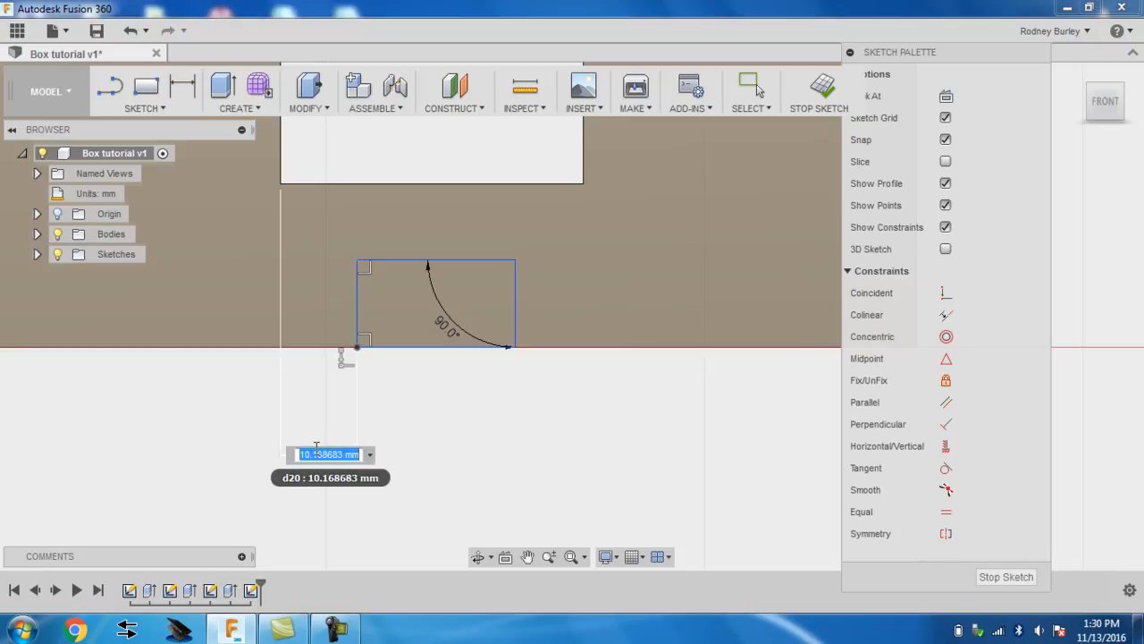
pyautogui.write('9')
pyautogui.press('Return')
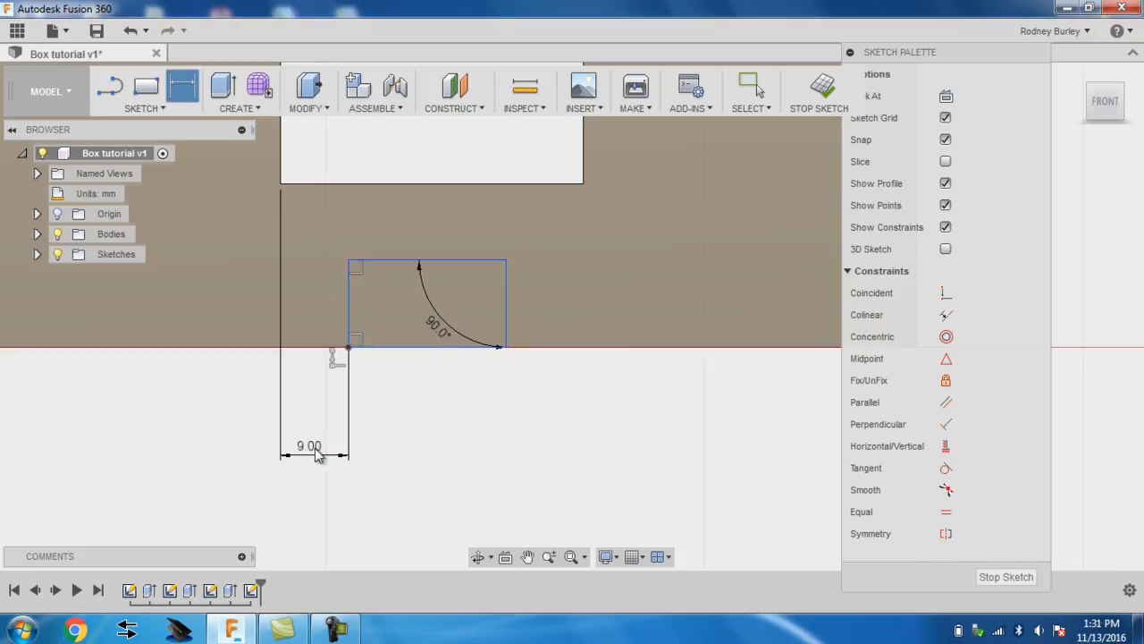
# - Dimension the horizontal distance from the rectangle's right side to the recess's right corner as 9 mm
pyautogui.click(507, 262)
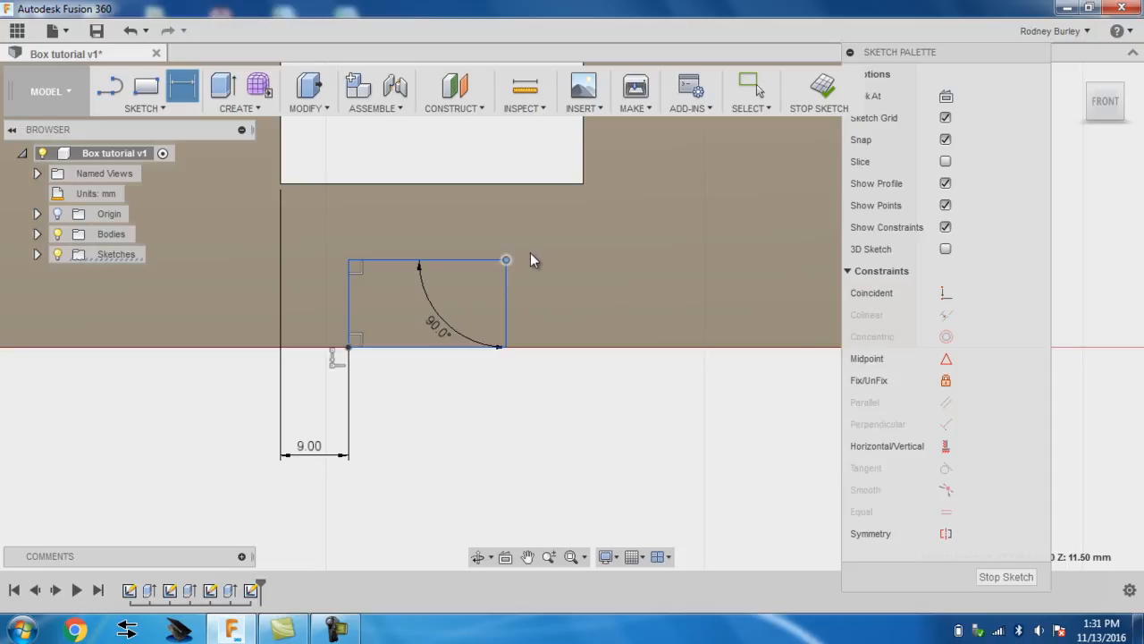
pyautogui.click(581, 186)
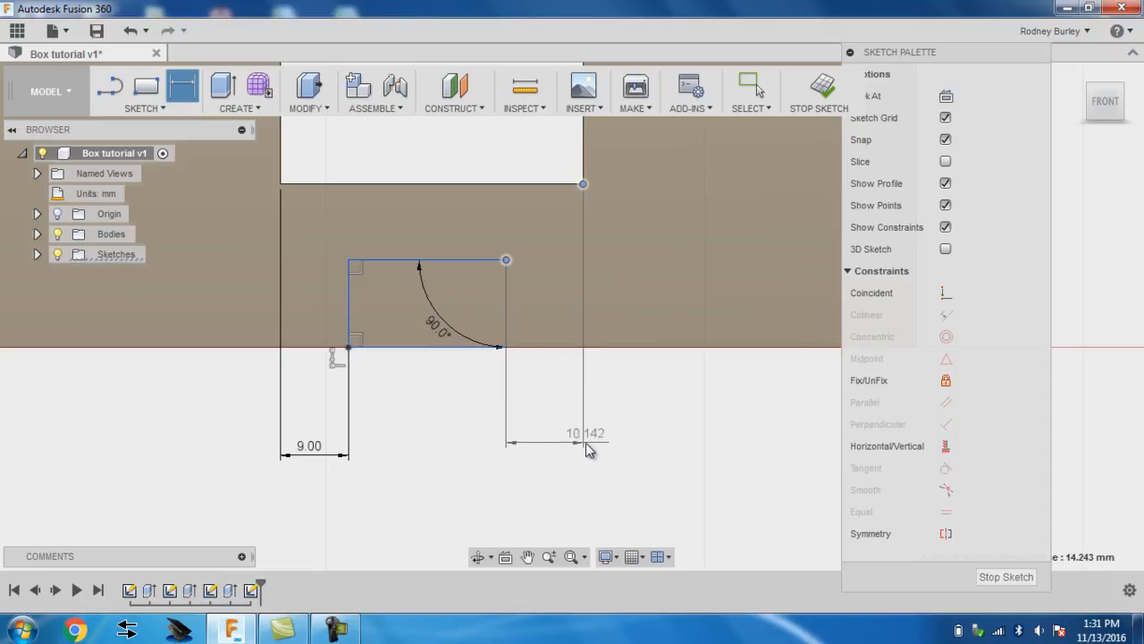
pyautogui.click(561, 449)
pyautogui.write('9')
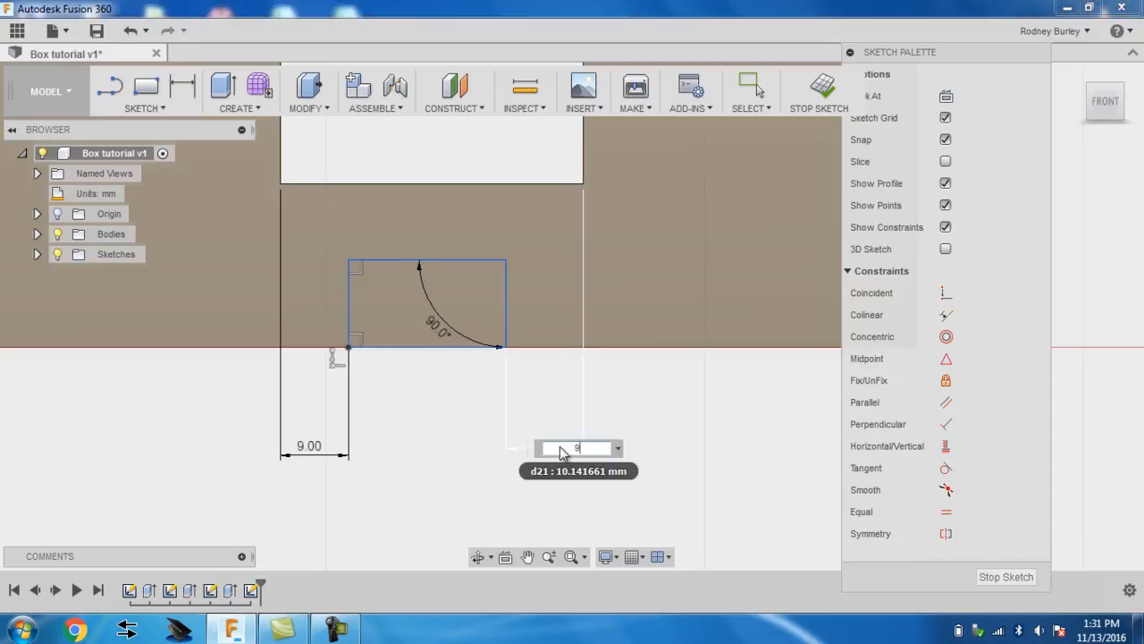
pyautogui.press('Return')
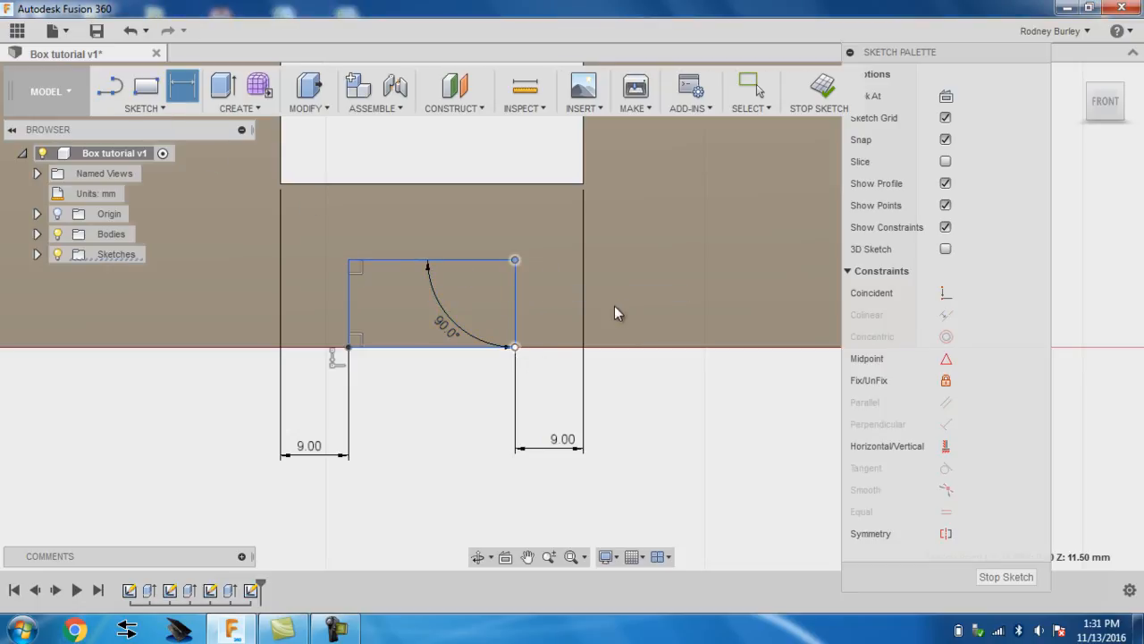
pyautogui.press('Escape')
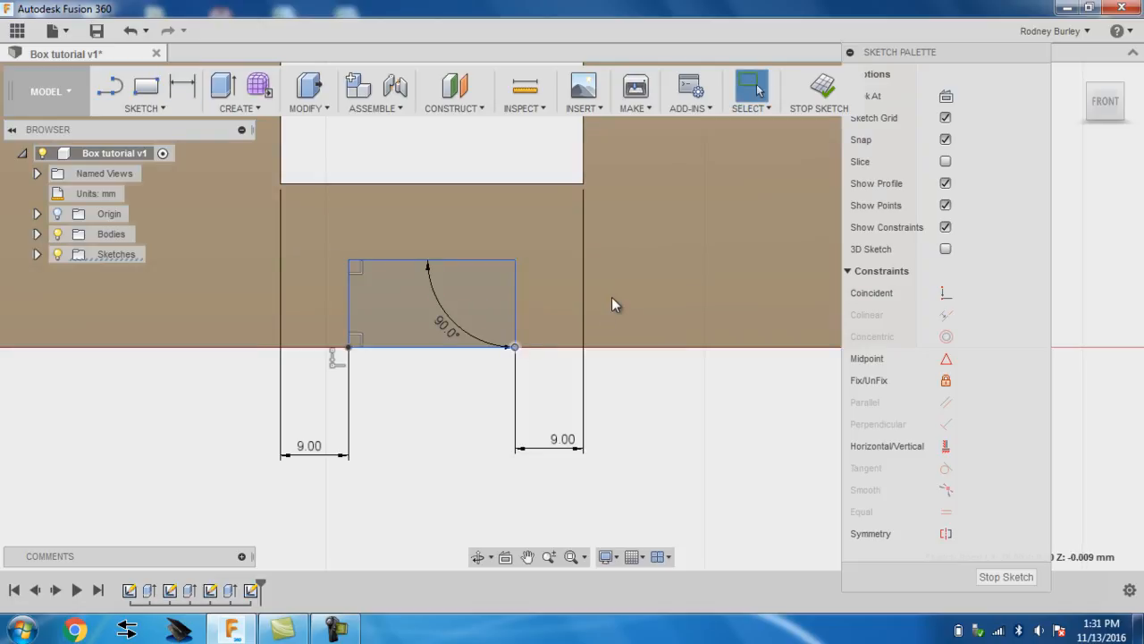
# - Dimension the height of the rectangle's right side as 15 mm
pyautogui.press('d')
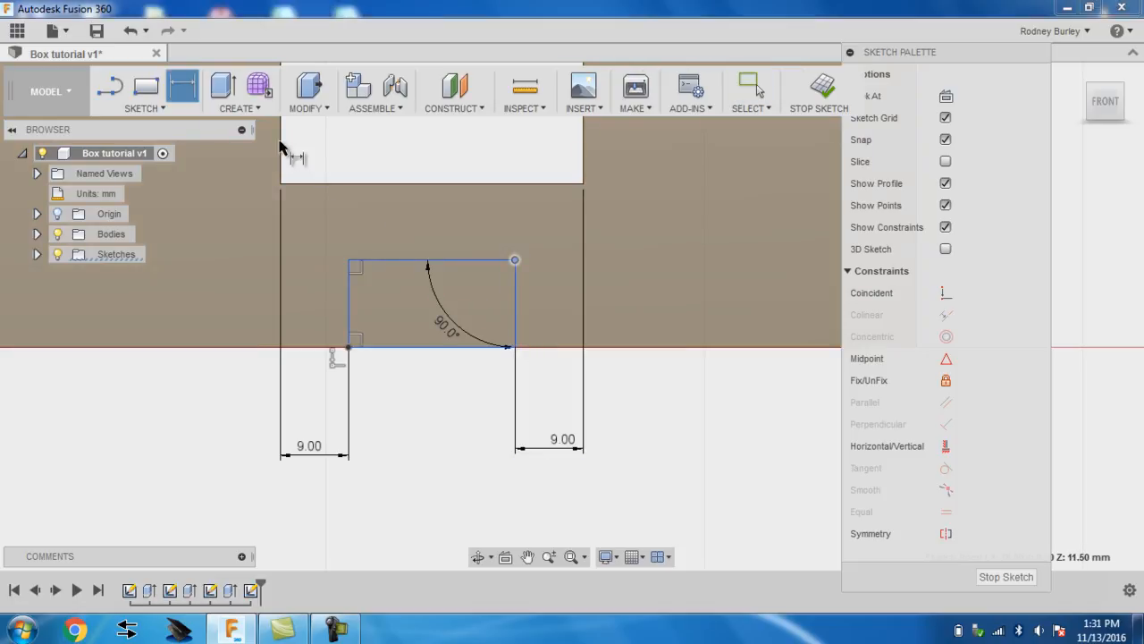
pyautogui.click(515, 346)
pyautogui.click(518, 264)
pyautogui.click(668, 318)
pyautogui.write('15')
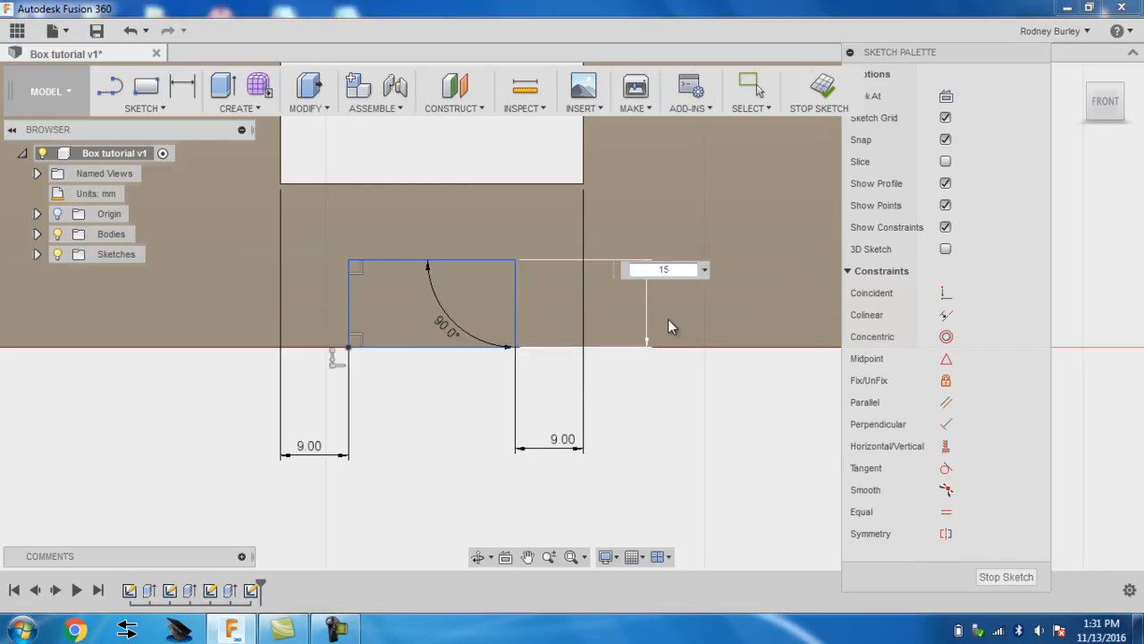
pyautogui.press('Return')
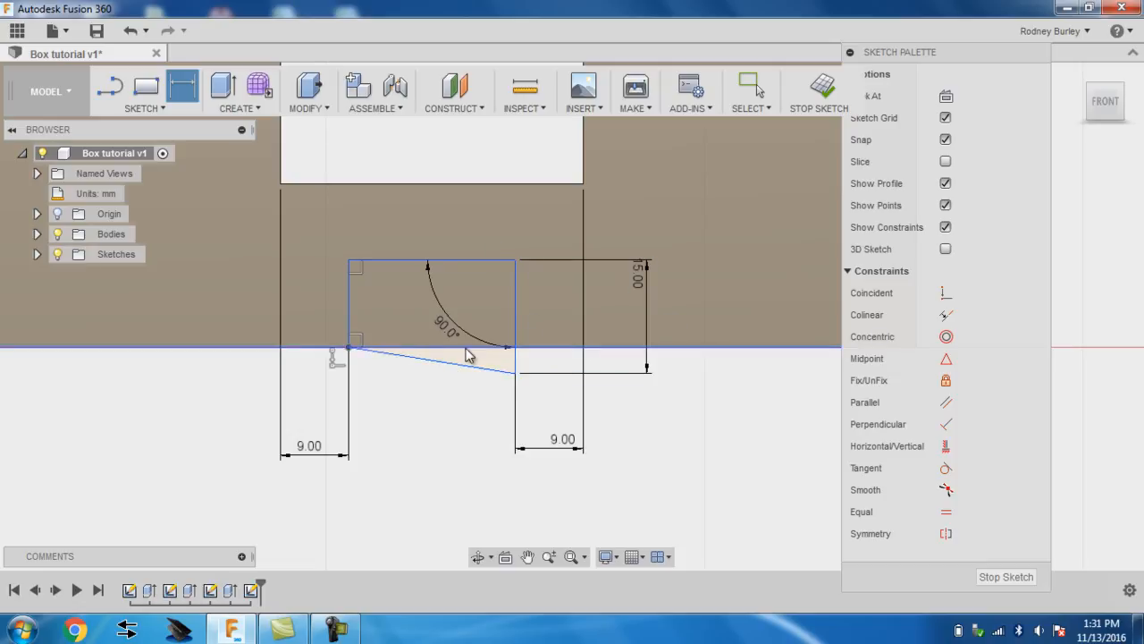
# - Dimension the height of the rectangle's left side as 15 mm
pyautogui.click(349, 260)
pyautogui.click(348, 347)
pyautogui.click(260, 307)
pyautogui.write('15')
pyautogui.press('Return')
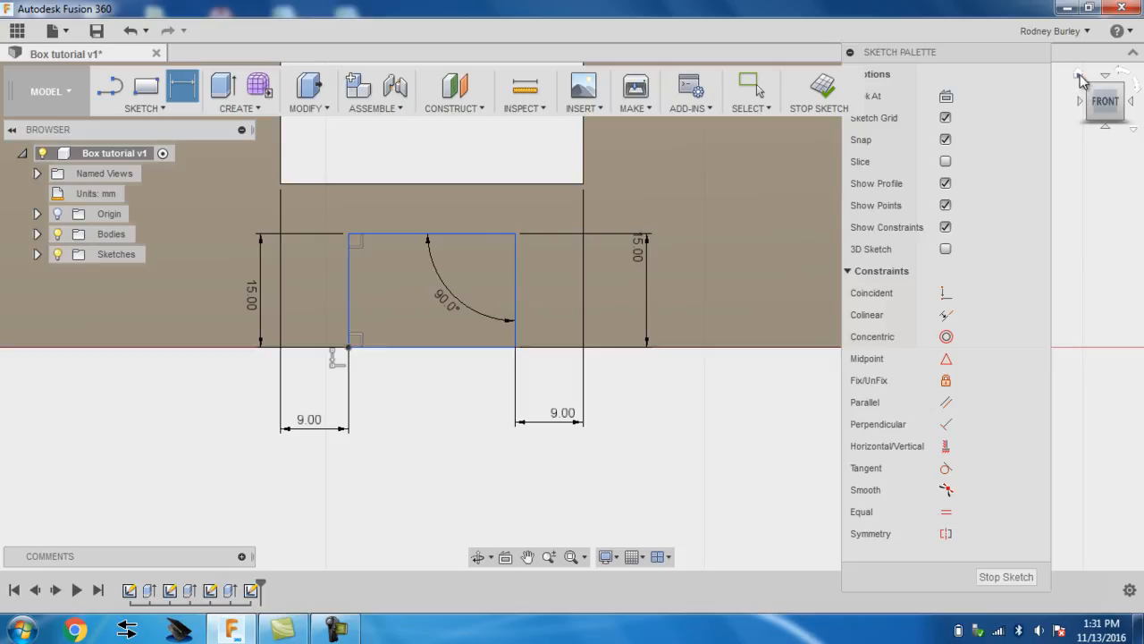
# - Finish the sketch and start a Press Pull extrusion of the rectangular profile on the front face
pyautogui.click(1079, 75)
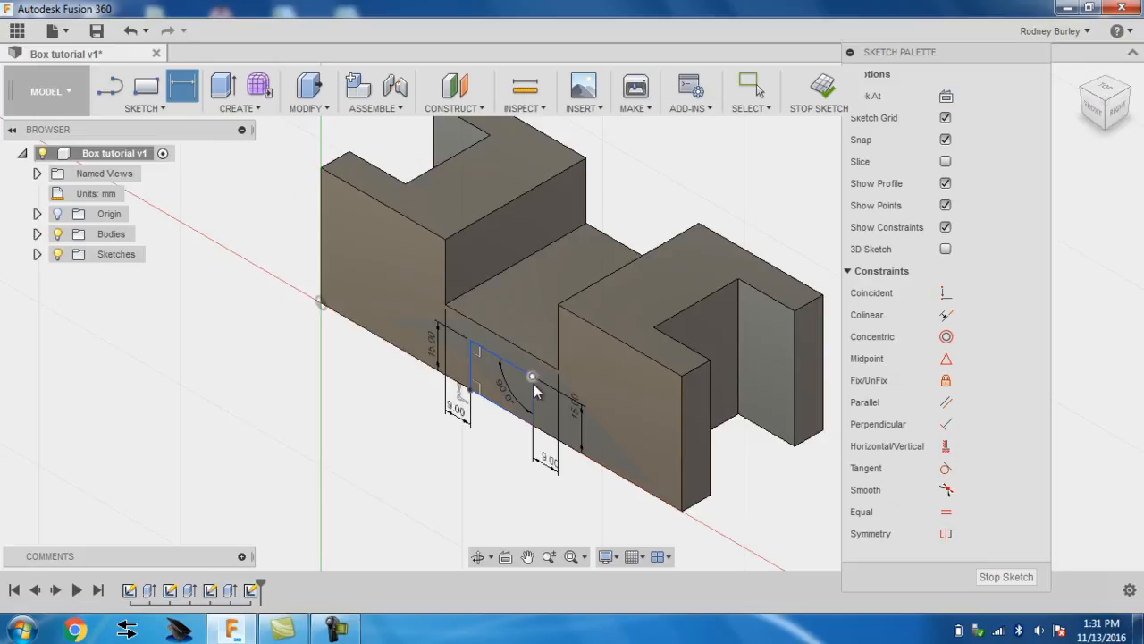
pyautogui.click(1007, 577)
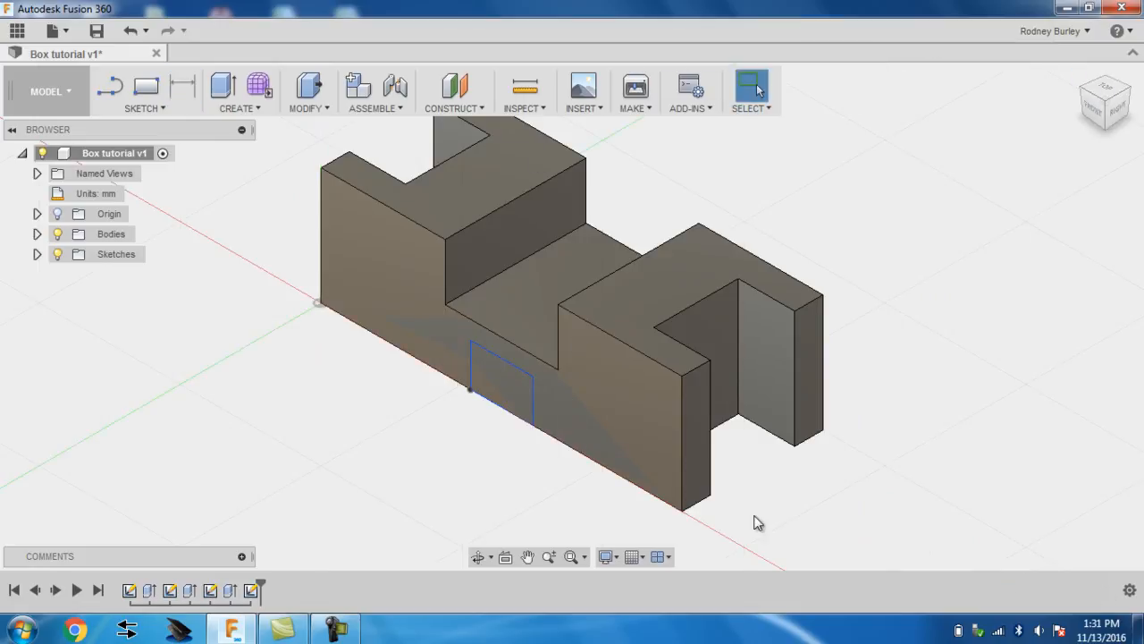
pyautogui.rightClick(502, 371)
pyautogui.click(544, 347)
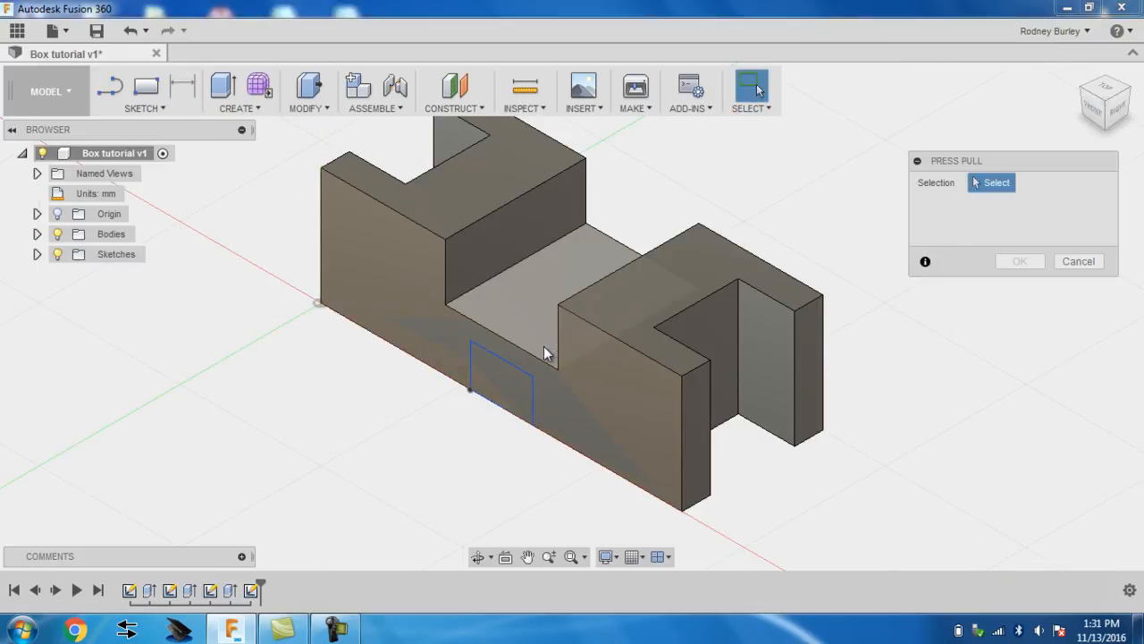
pyautogui.click(509, 387)
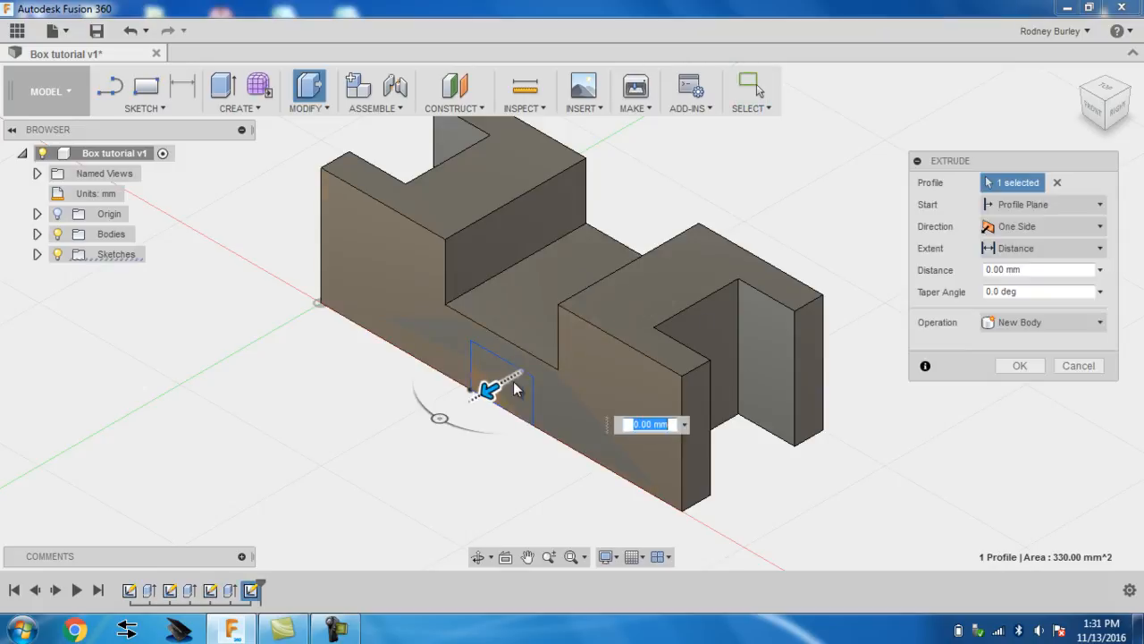
# - Cut the rectangular profile through the block with an extrusion distance of -95 mm
pyautogui.moveTo(487, 389); pyautogui.dragTo(391, 447)
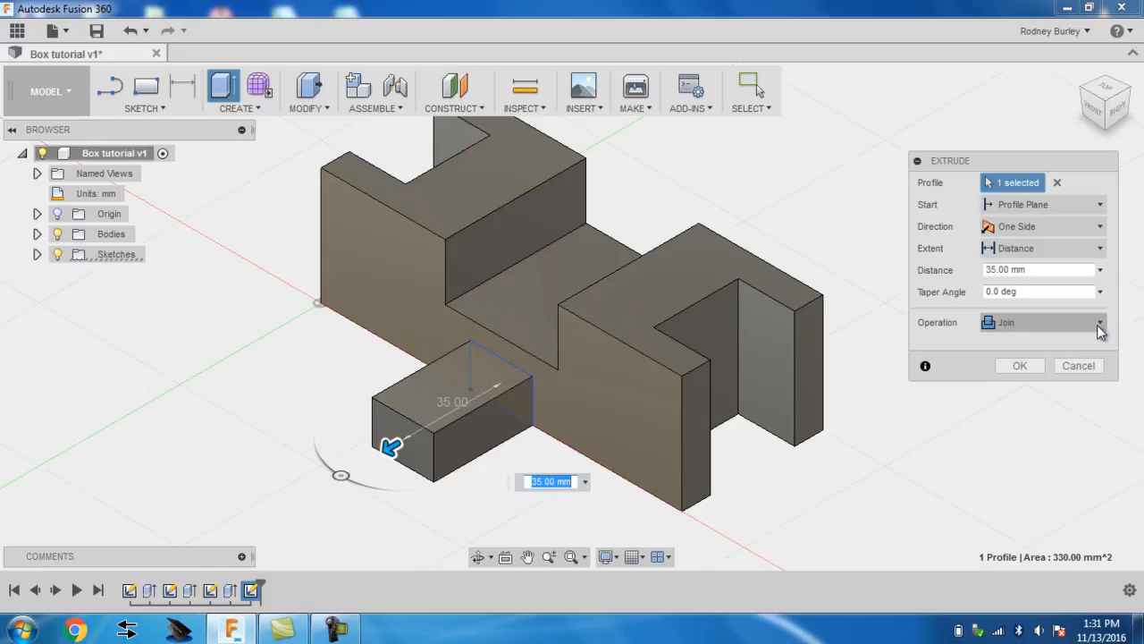
pyautogui.click(1100, 323)
pyautogui.click(1037, 363)
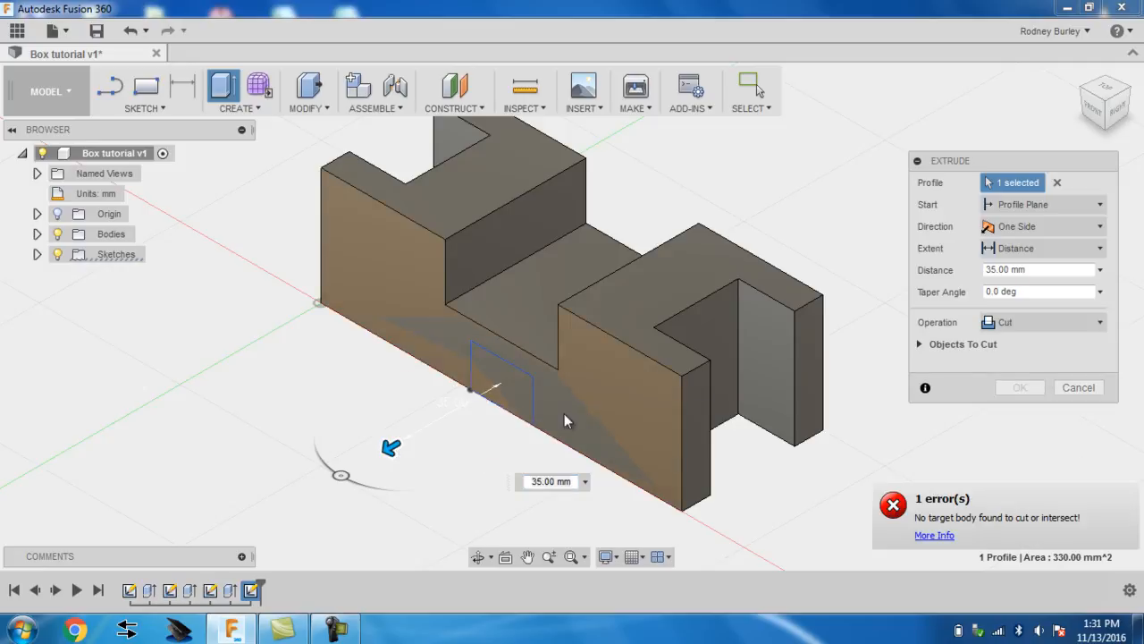
pyautogui.moveTo(388, 449); pyautogui.dragTo(744, 230)
pyautogui.scroll(-2, 548, 457)
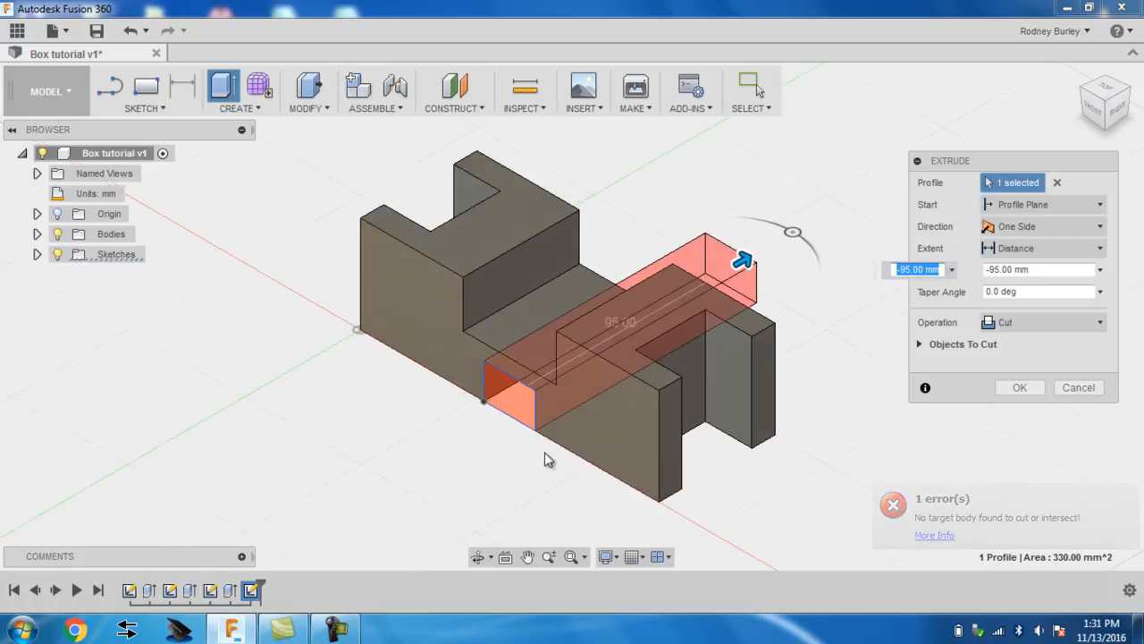
pyautogui.keyDown('shift'); pyautogui.moveTo(539, 451); pyautogui.dragTo(529, 421, button='middle'); pyautogui.keyUp('shift')
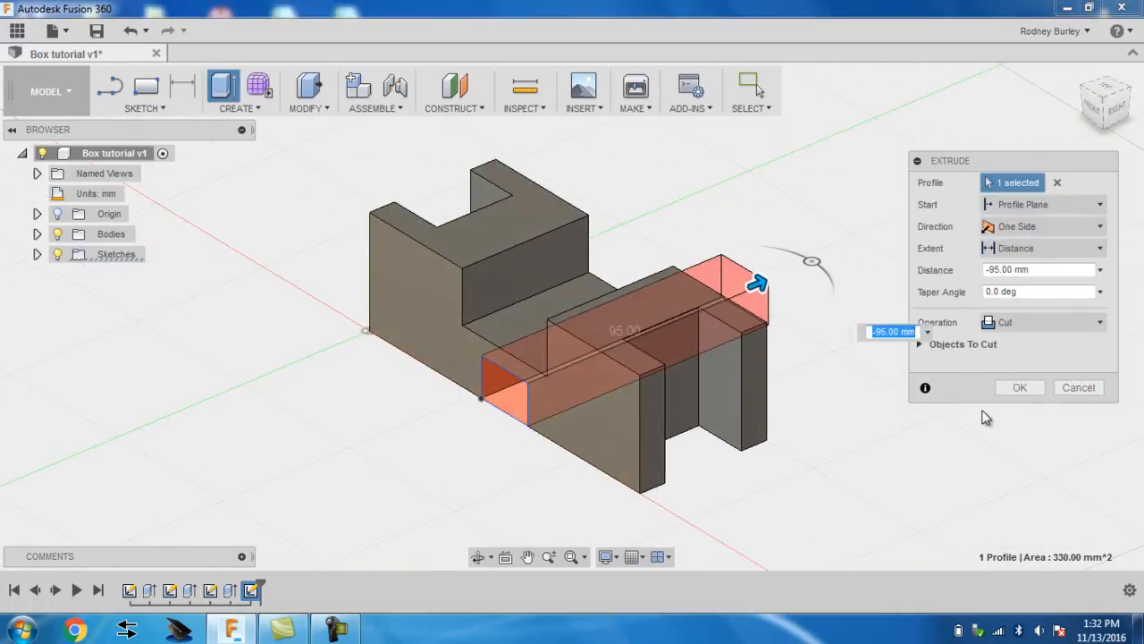
pyautogui.click(1016, 386)
# - Create a sketch on the floor of the block's upper central recess
pyautogui.scroll(-1, 382, 325)
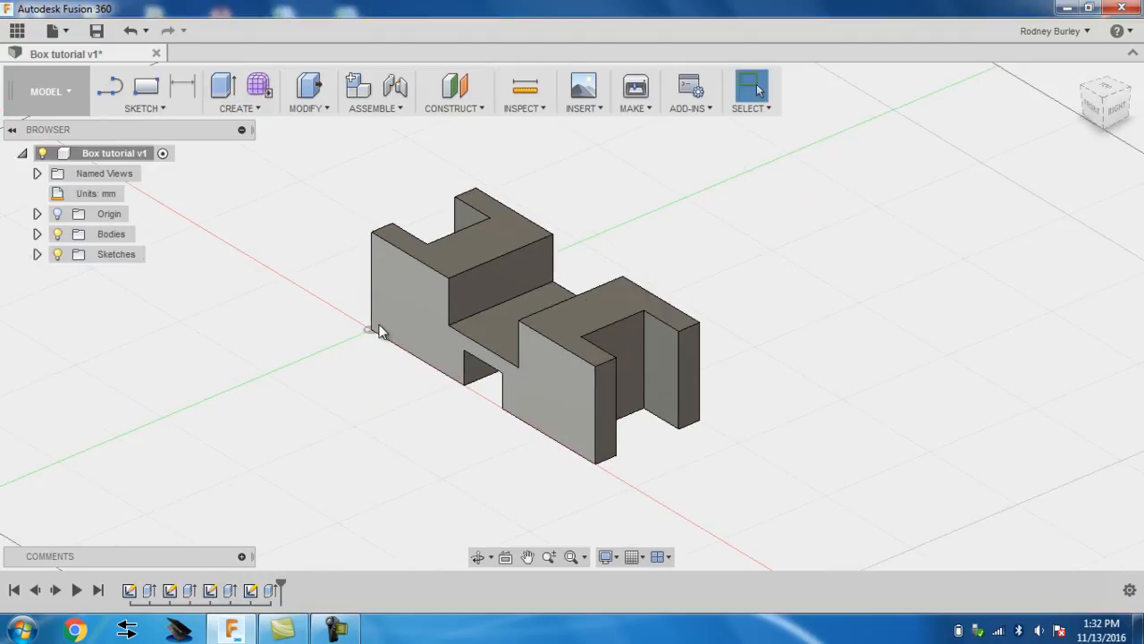
pyautogui.scroll(2, 391, 320)
pyautogui.moveTo(555, 329); pyautogui.dragTo(585, 311, button='middle')
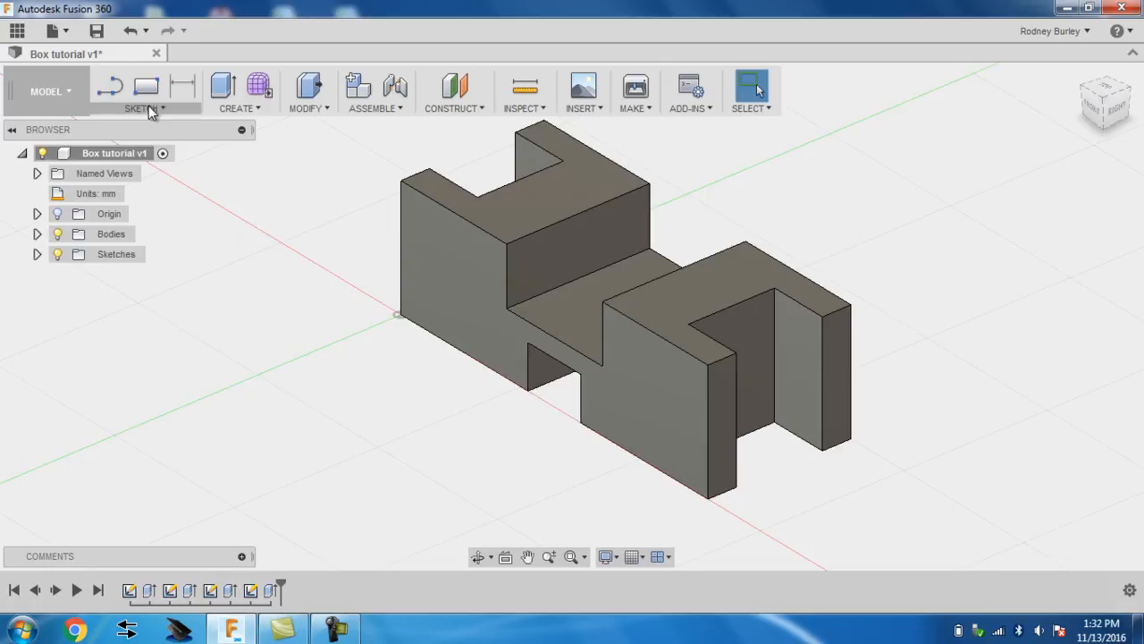
pyautogui.click(154, 110)
pyautogui.click(145, 145)
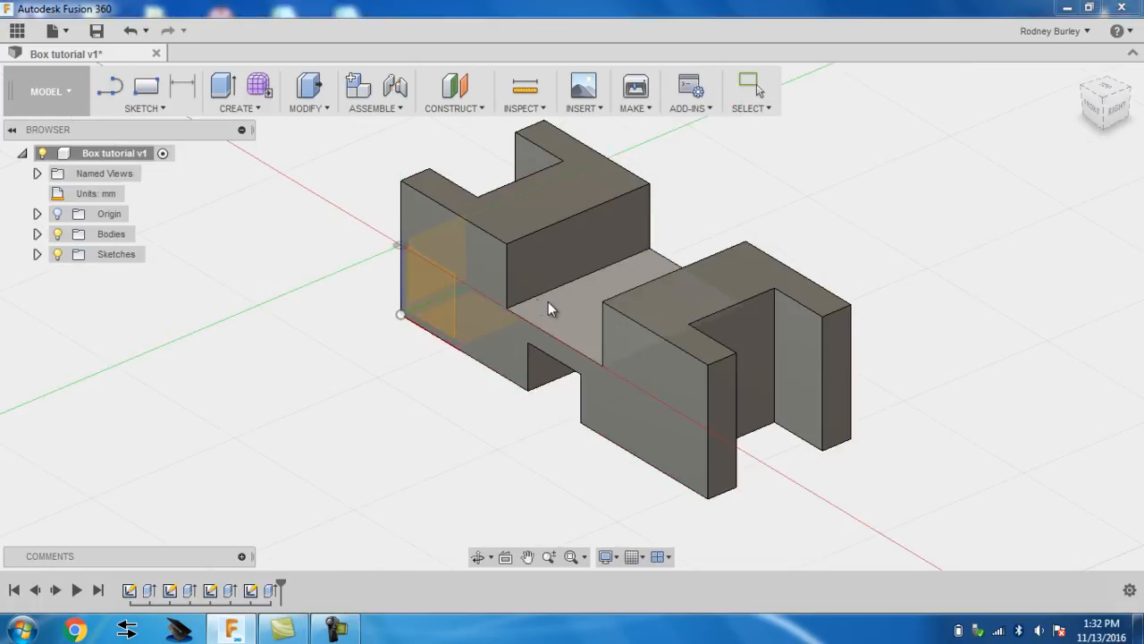
pyautogui.click(551, 306)
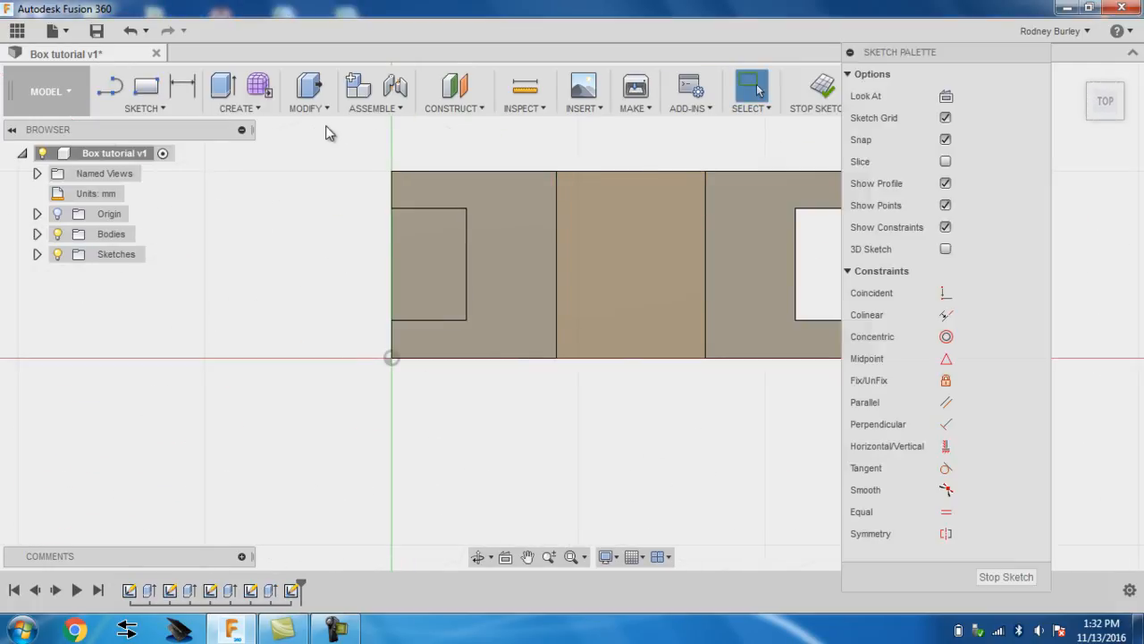
# - Draw a center-diameter circle about 32 mm across in the middle of the recess floor
pyautogui.click(152, 108)
pyautogui.moveTo(169, 185)
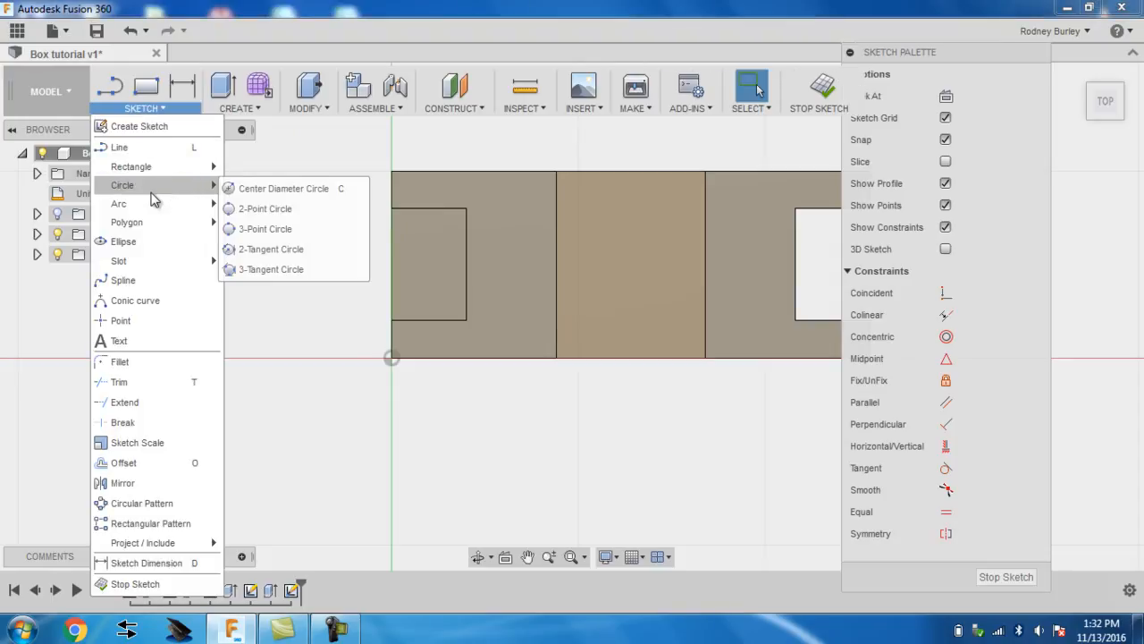
pyautogui.click(260, 189)
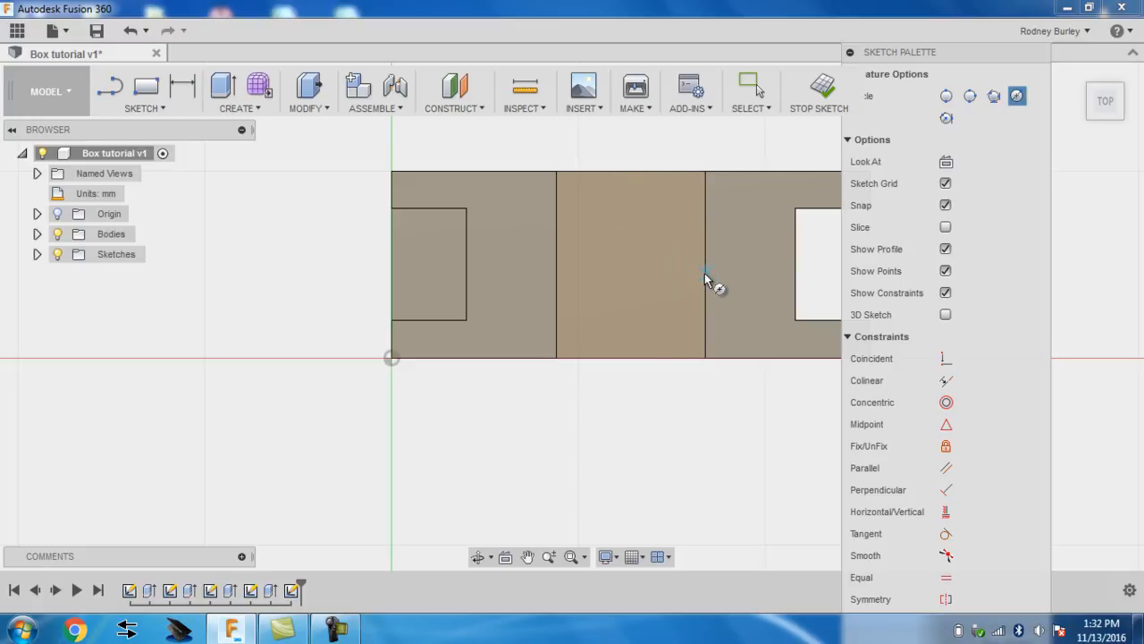
pyautogui.click(632, 264)
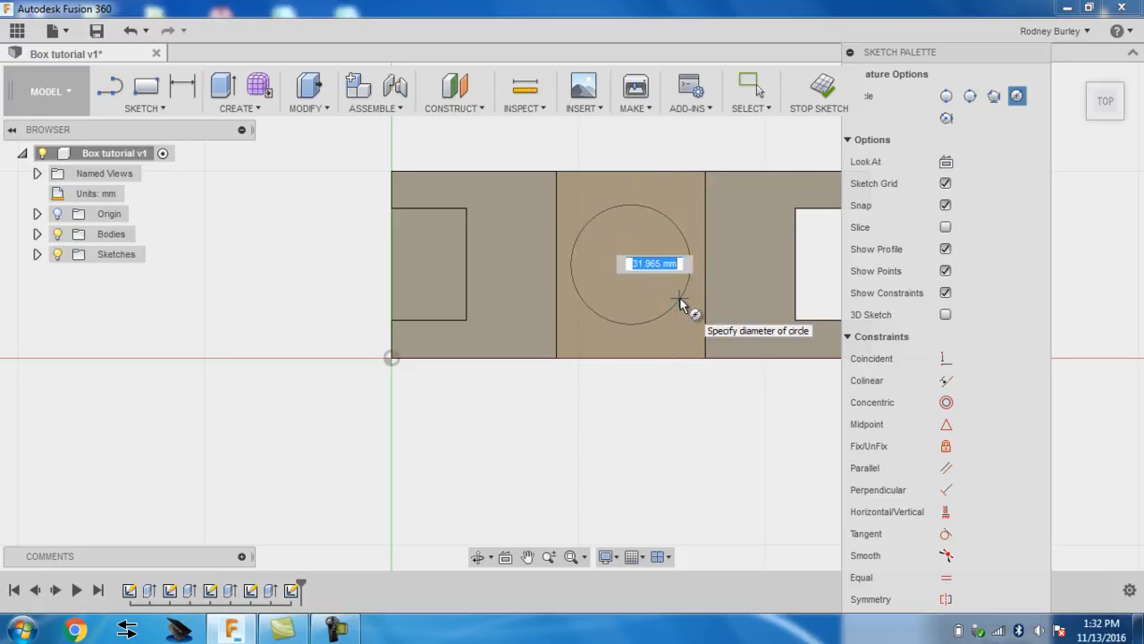
pyautogui.click(681, 299)
# - Dimension the circle's diameter as 28 mm and finish the sketch
pyautogui.click(195, 88)
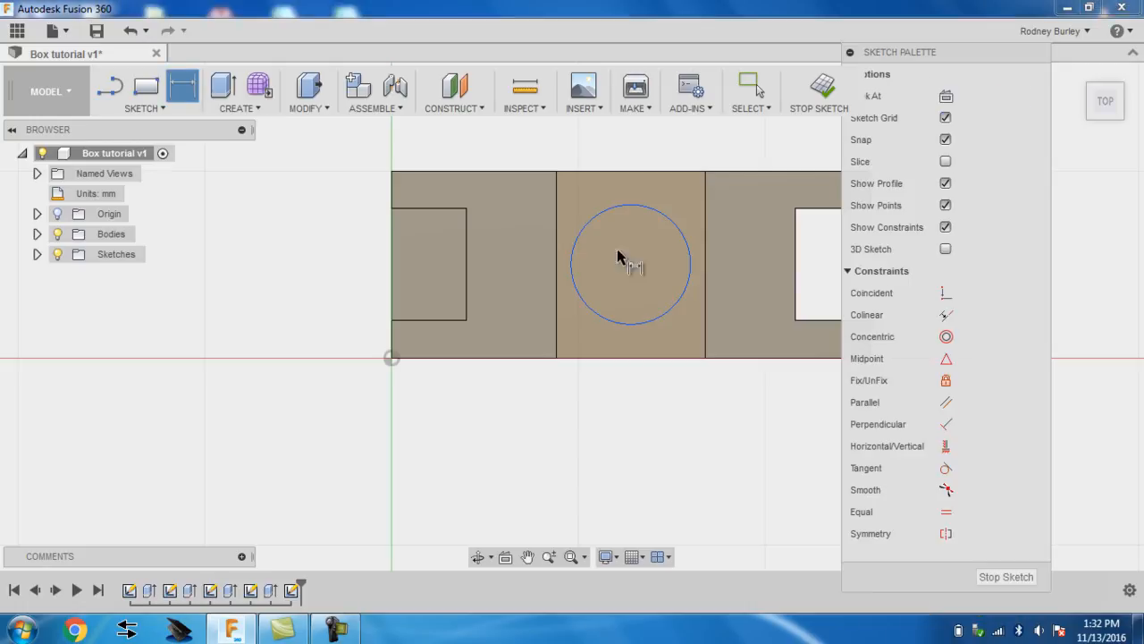
pyautogui.click(636, 215)
pyautogui.click(672, 141)
pyautogui.write('28')
pyautogui.press('Return')
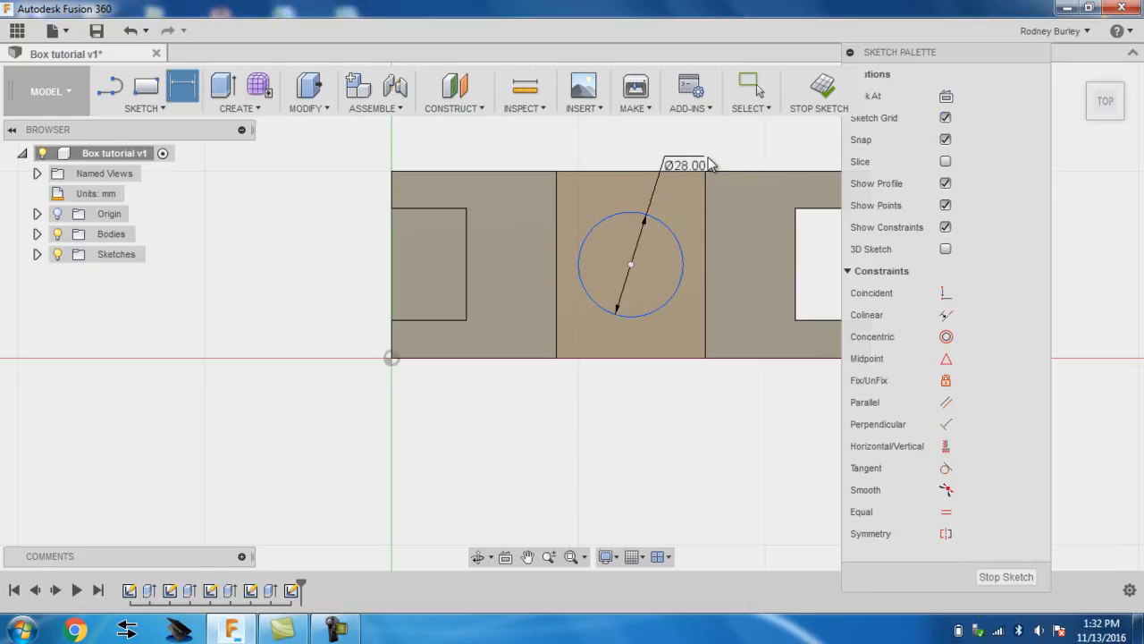
pyautogui.click(1005, 577)
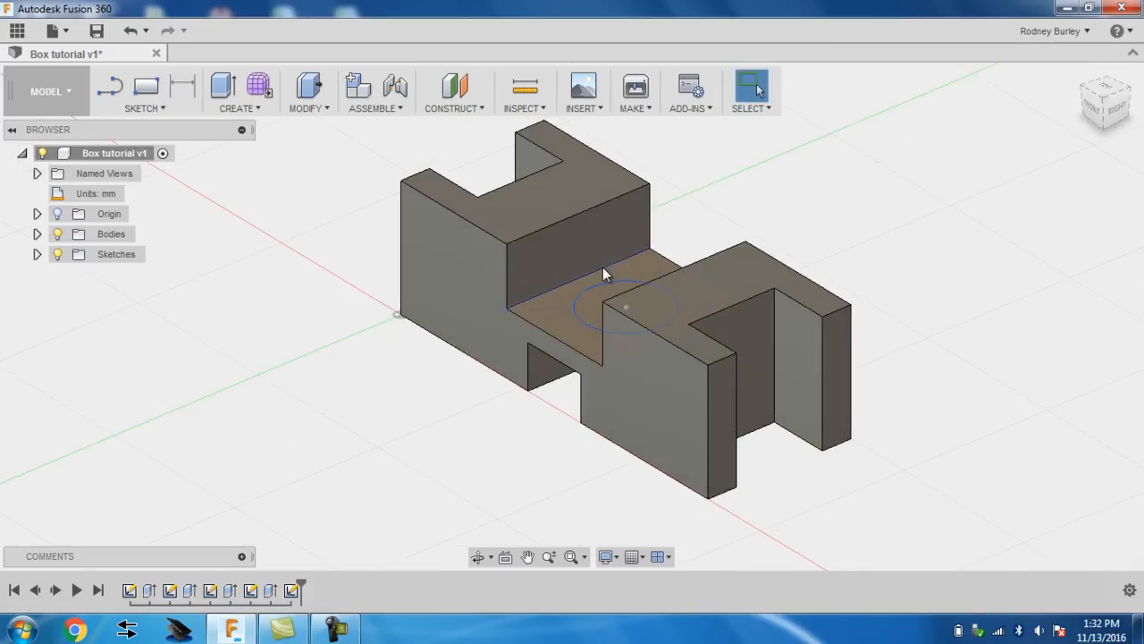
# - Extrude the circular profile 20 mm upward from the recess floor, using the Join operation
pyautogui.scroll(4, 605, 332)
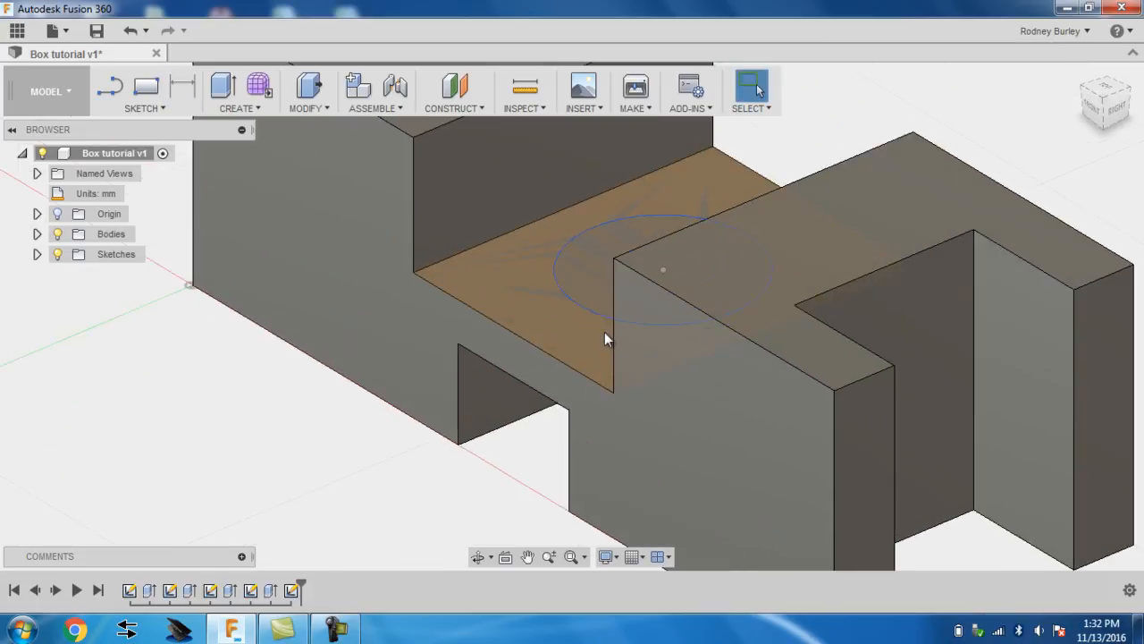
pyautogui.rightClick(592, 263)
pyautogui.click(640, 241)
pyautogui.scroll(-4, 593, 267)
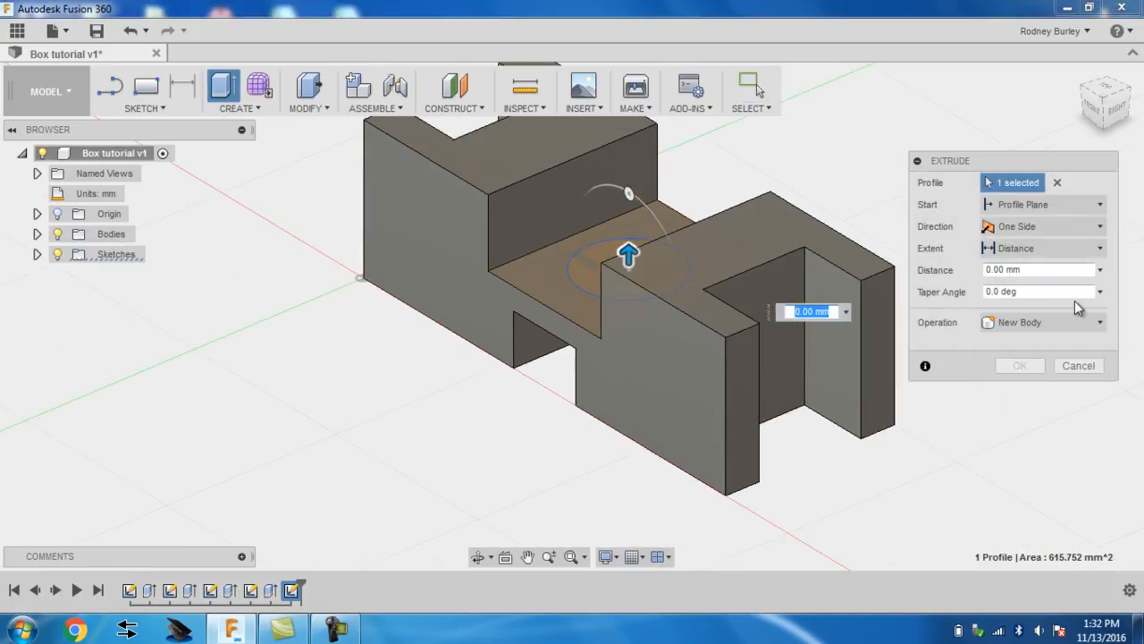
pyautogui.click(1028, 322)
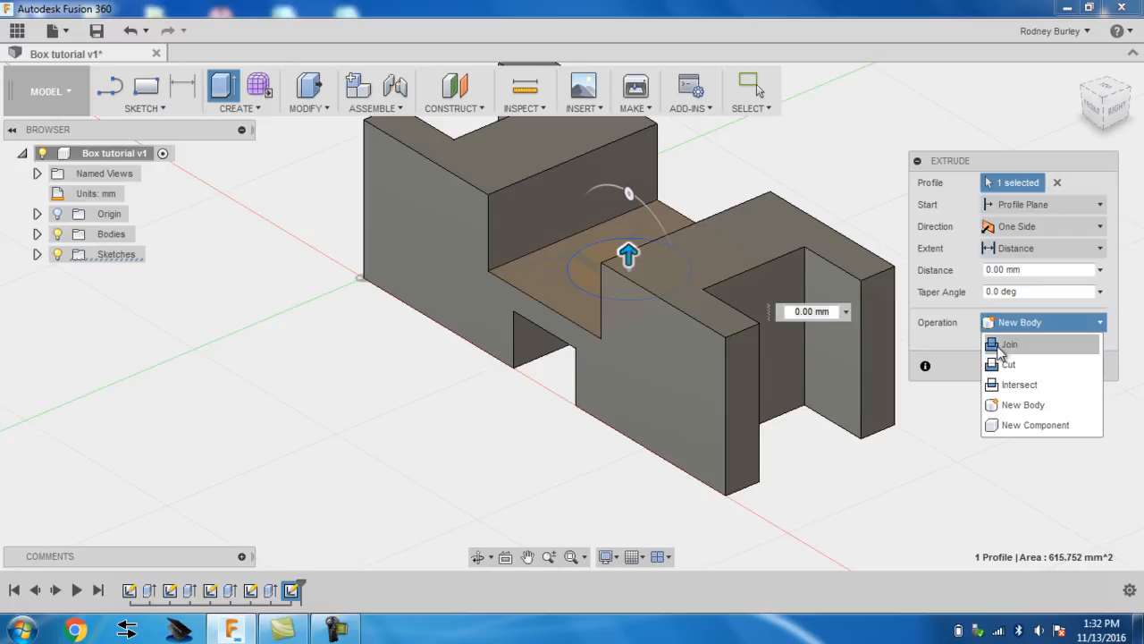
pyautogui.click(1007, 344)
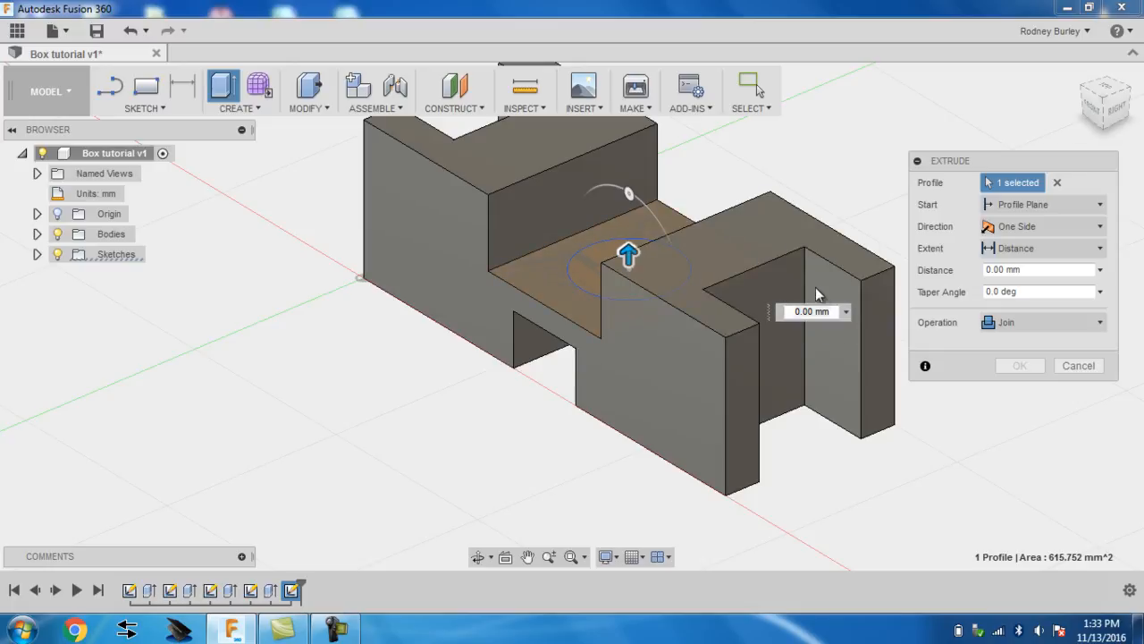
pyautogui.click(523, 152)
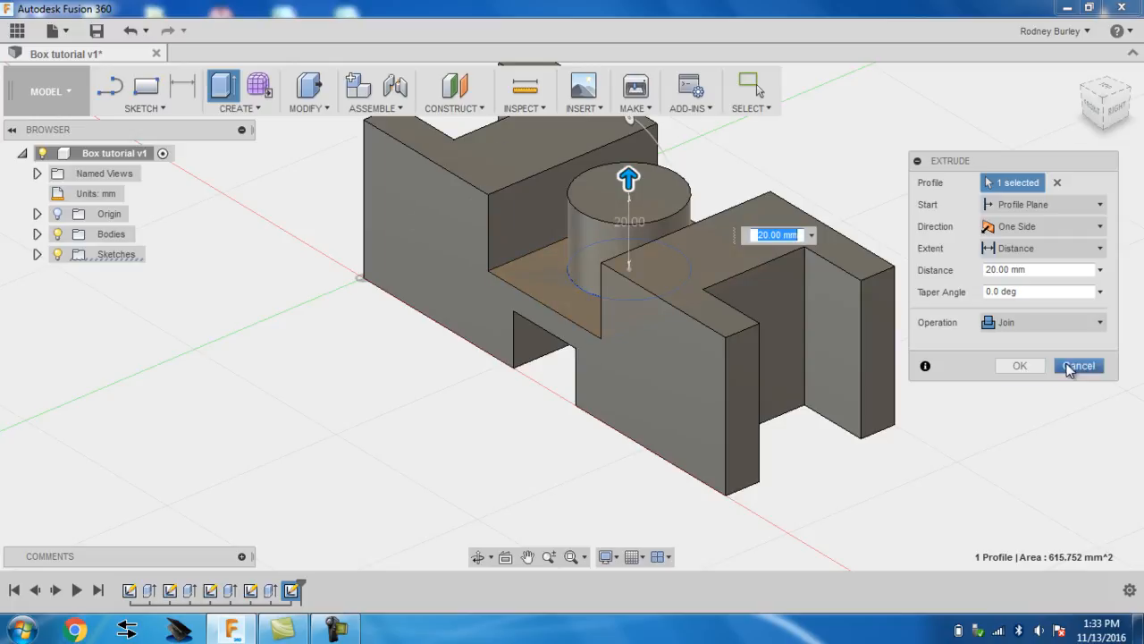
pyautogui.click(1020, 366)
# - Sketch a concentric 22 mm circle on the top face of the cylindrical boss and finish the sketch
pyautogui.keyDown('shift'); pyautogui.moveTo(670, 280); pyautogui.dragTo(588, 252, button='middle'); pyautogui.keyUp('shift')
pyautogui.press('F6')
pyautogui.click(143, 108)
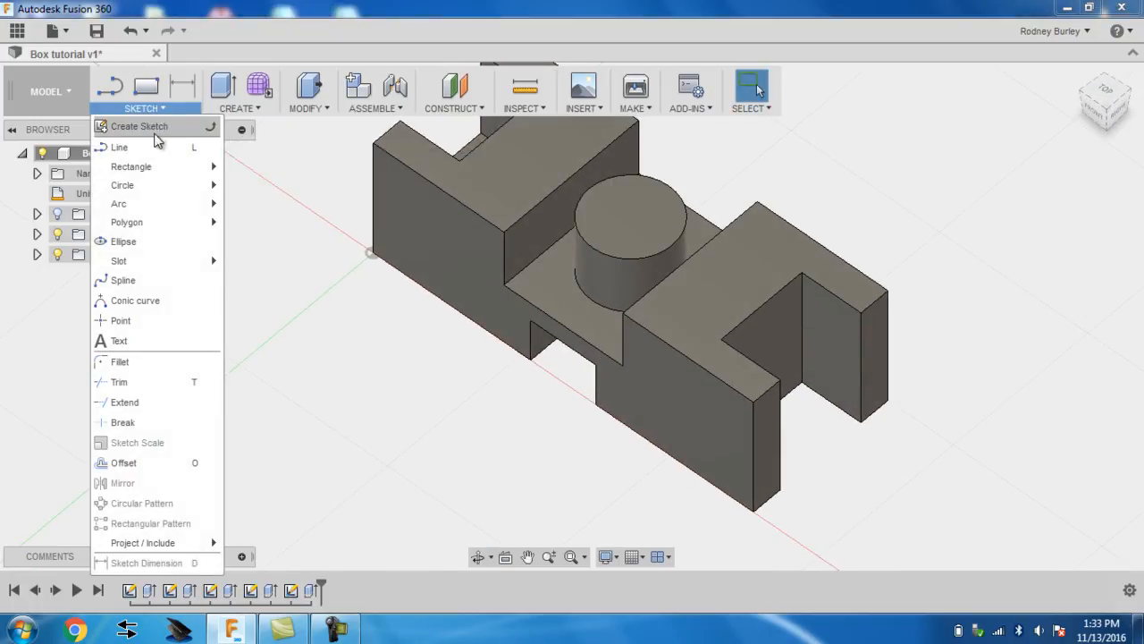
pyautogui.click(621, 221)
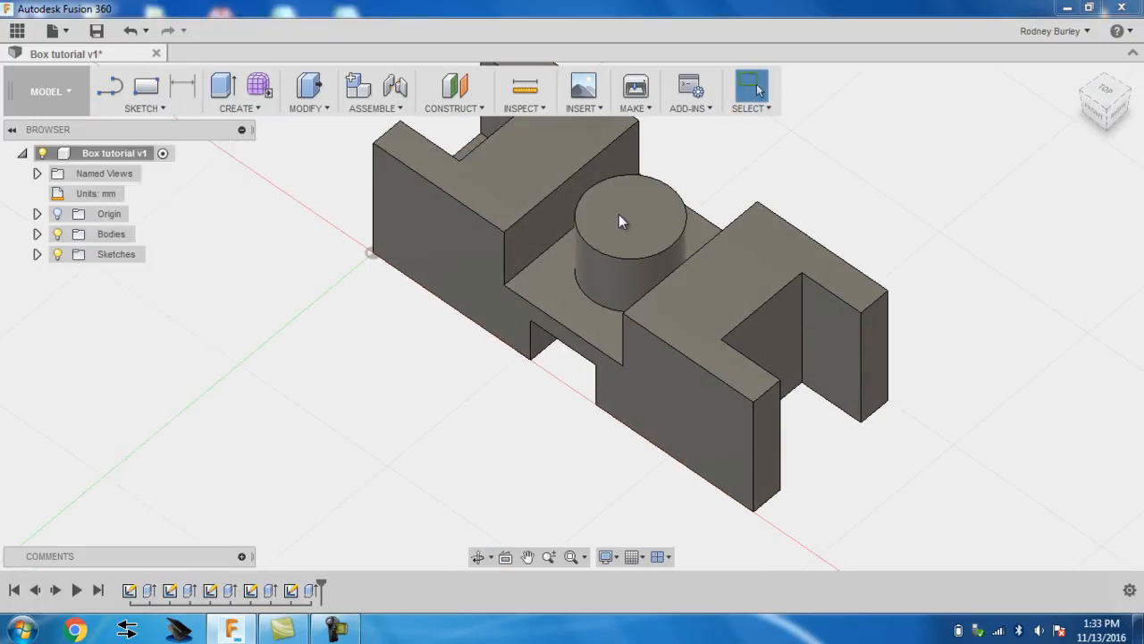
pyautogui.click(608, 213)
pyautogui.click(156, 108)
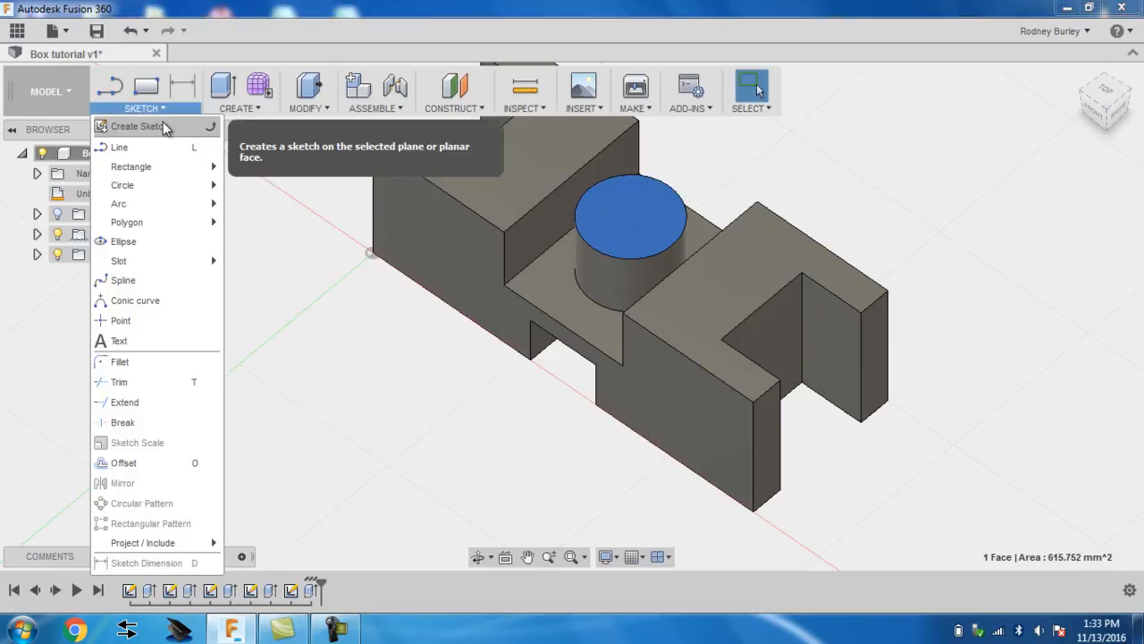
pyautogui.moveTo(179, 194)
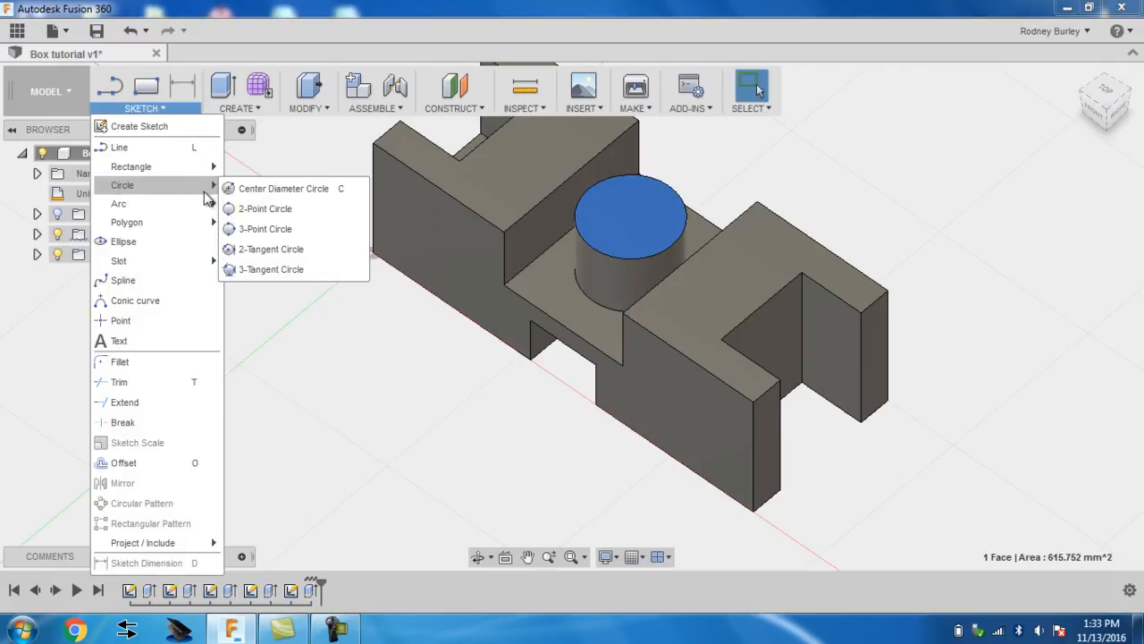
pyautogui.click(268, 189)
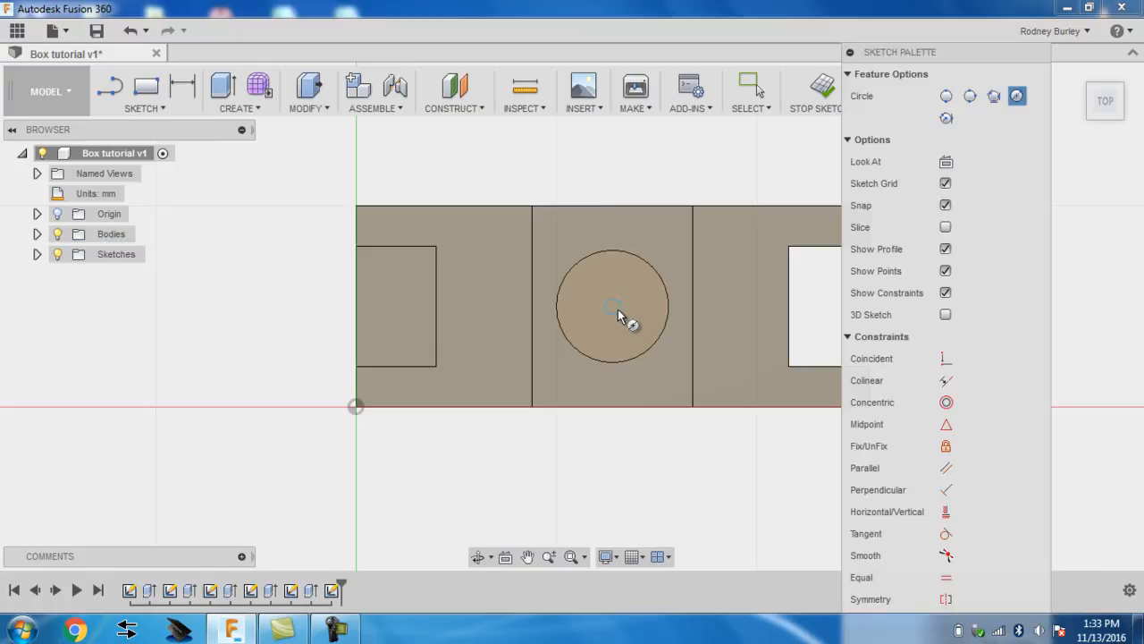
pyautogui.click(613, 307)
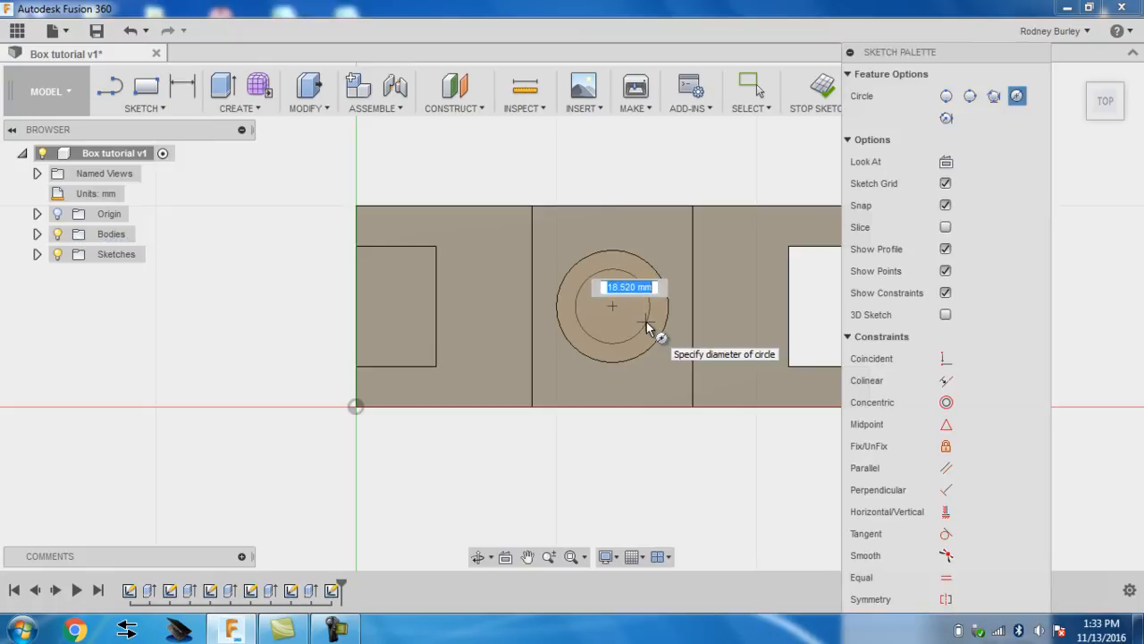
pyautogui.press('Return')
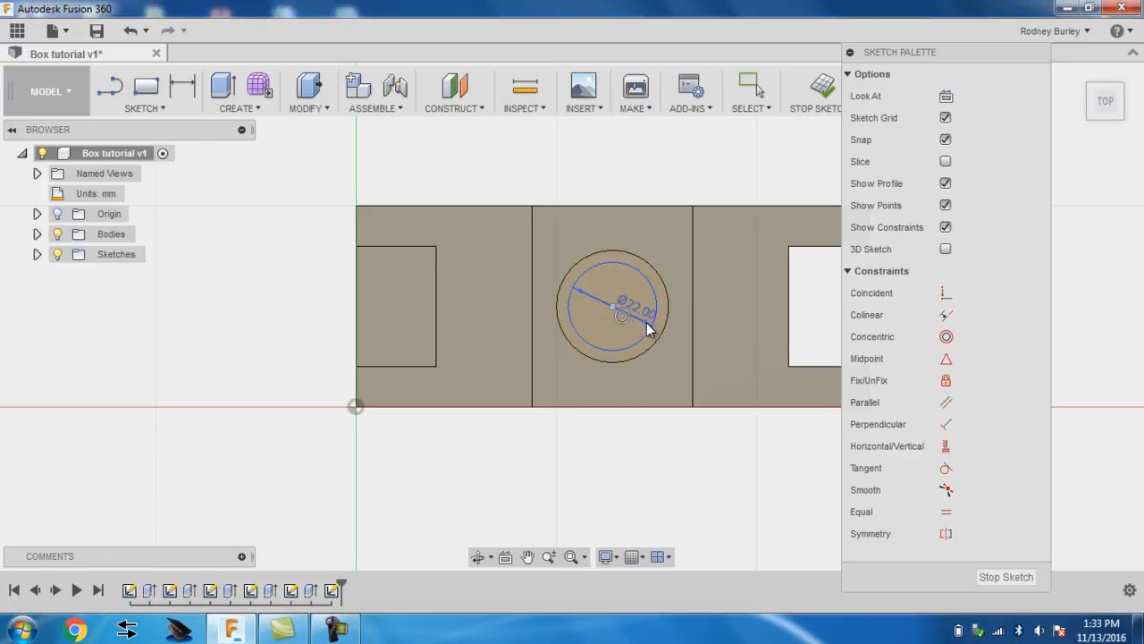
pyautogui.click(1029, 585)
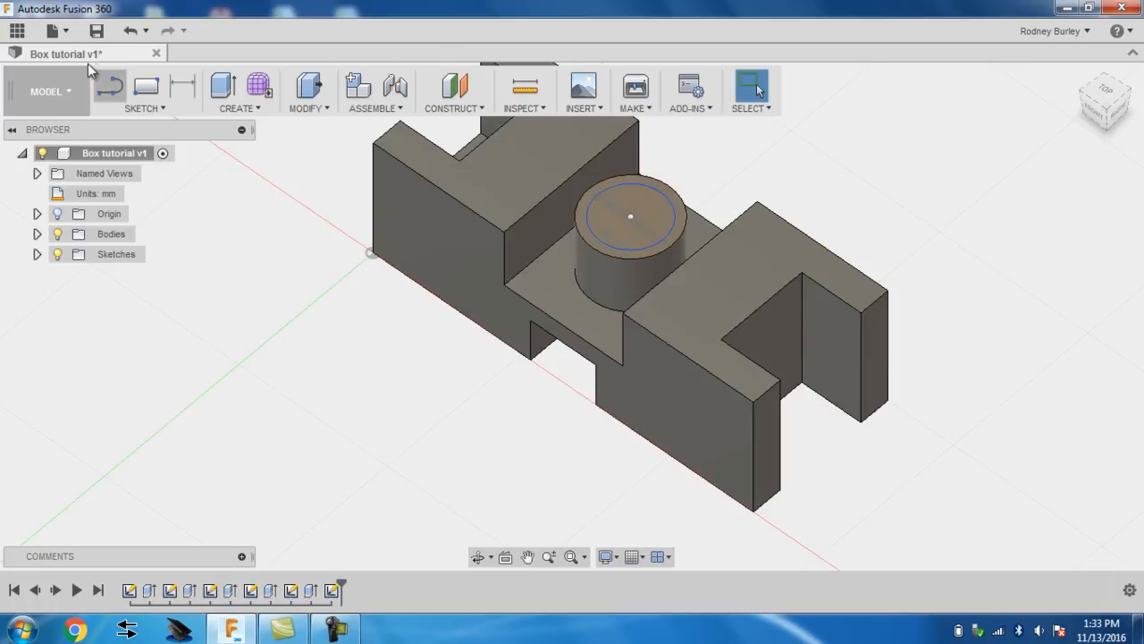
# - Cut the inner circular profile down through the boss and block with an extrusion distance of -135 mm
pyautogui.rightClick(646, 209)
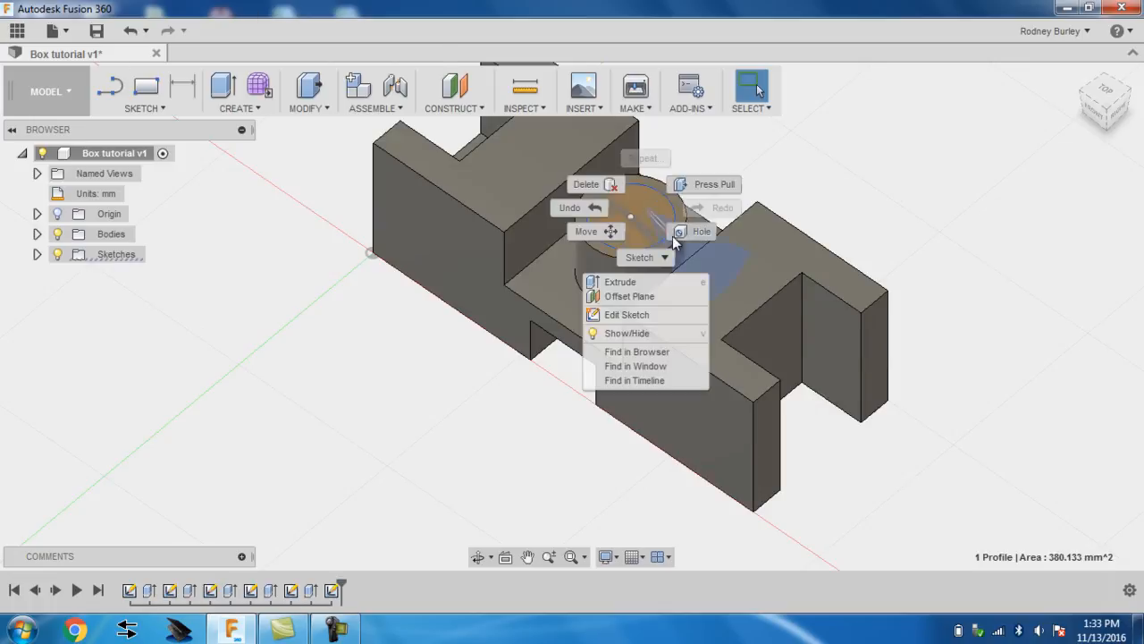
pyautogui.click(715, 186)
pyautogui.moveTo(631, 205); pyautogui.dragTo(631, 577)
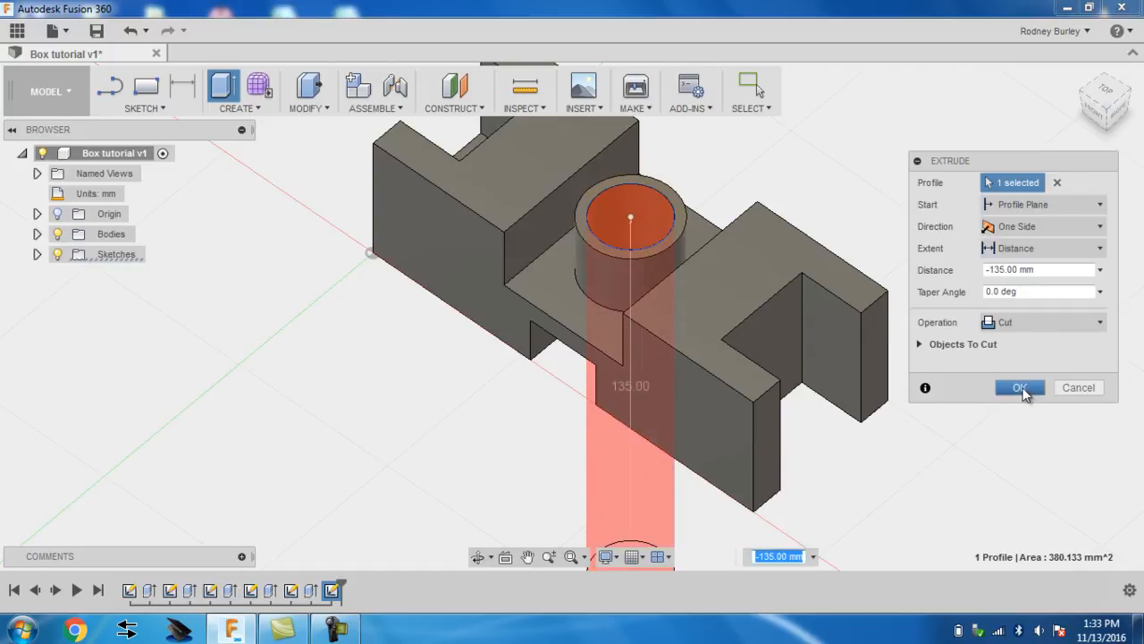
pyautogui.click(1020, 388)
pyautogui.keyDown('shift'); pyautogui.moveTo(498, 345); pyautogui.dragTo(481, 248, button='middle'); pyautogui.keyUp('shift')
pyautogui.press('Escape')
# - Fillet the upper edge of the left block facing the recess with a constant radius of 15 mm
pyautogui.scroll(2, 514, 183)
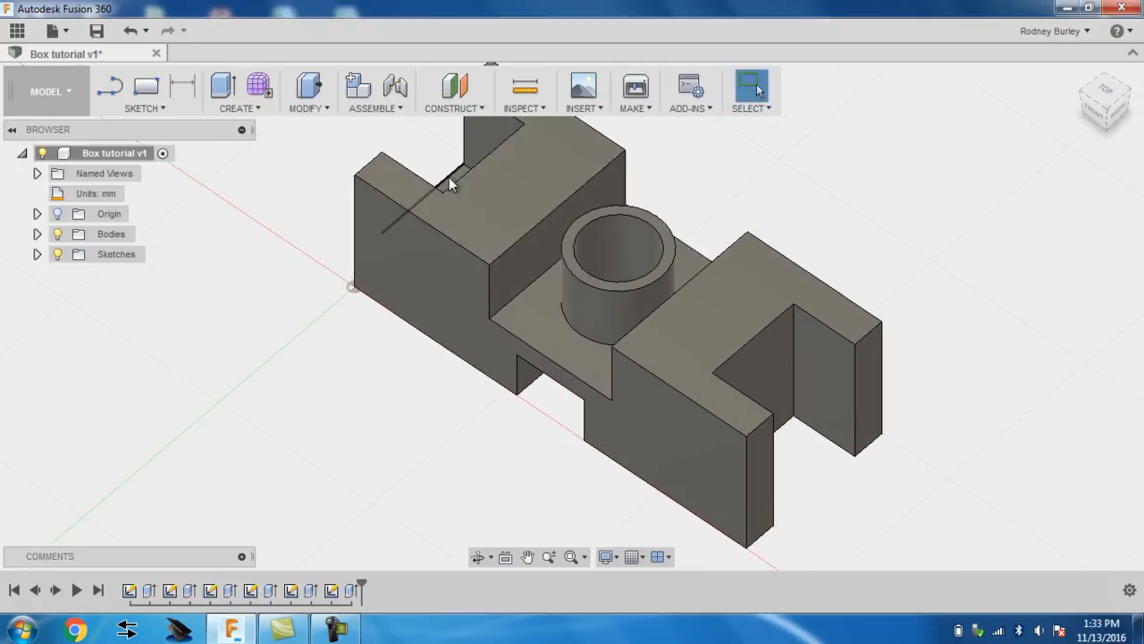
pyautogui.scroll(-3, 488, 187)
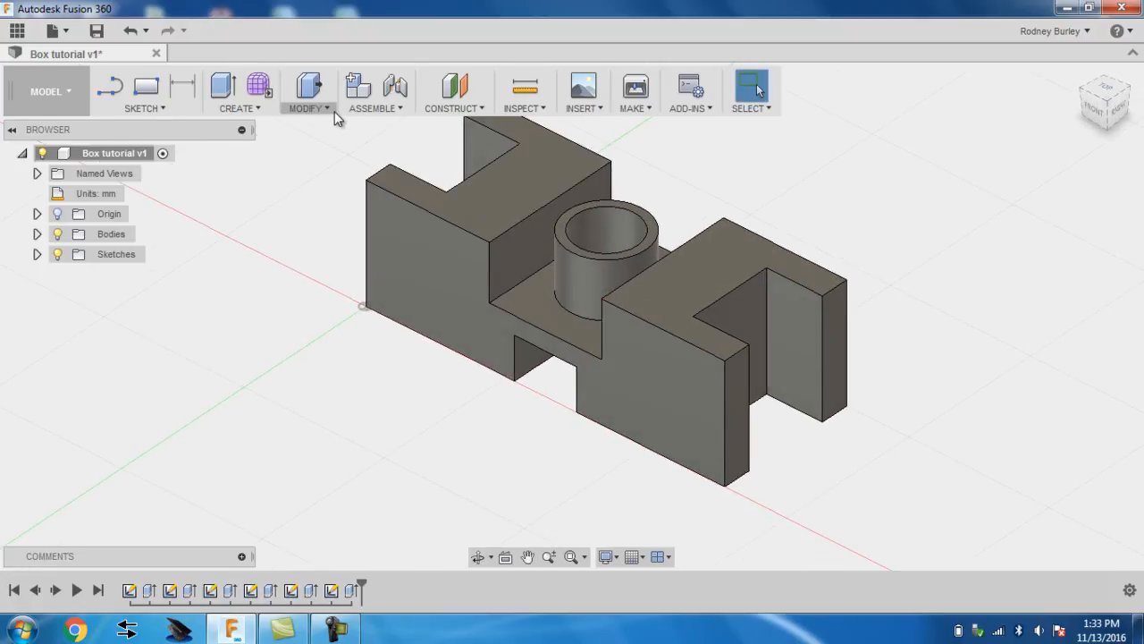
pyautogui.click(330, 111)
pyautogui.click(332, 147)
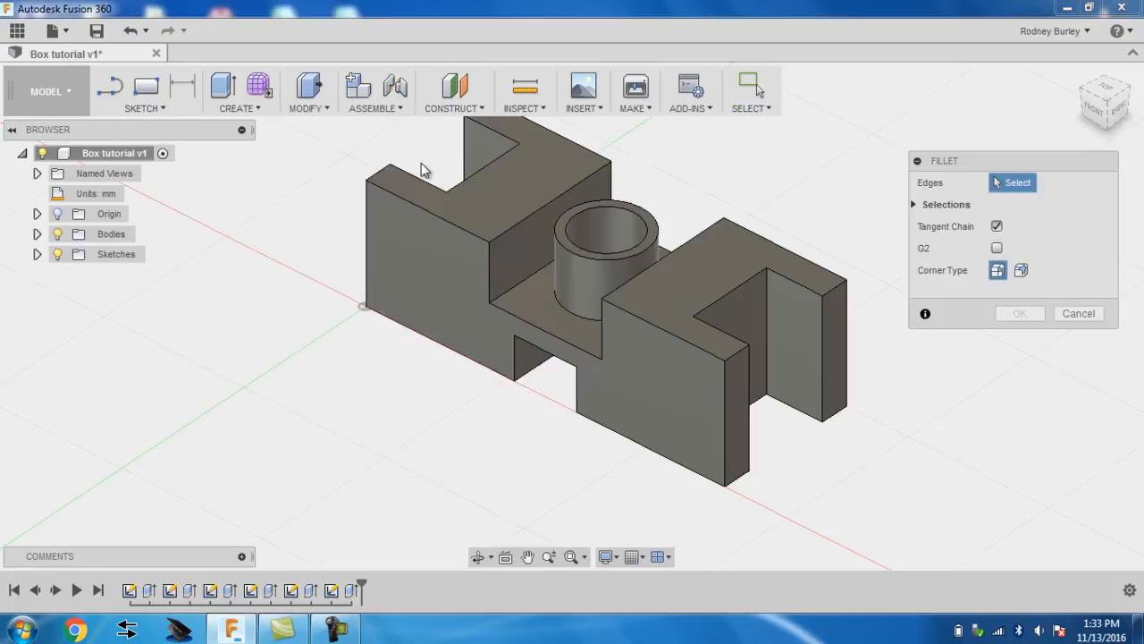
pyautogui.click(534, 213)
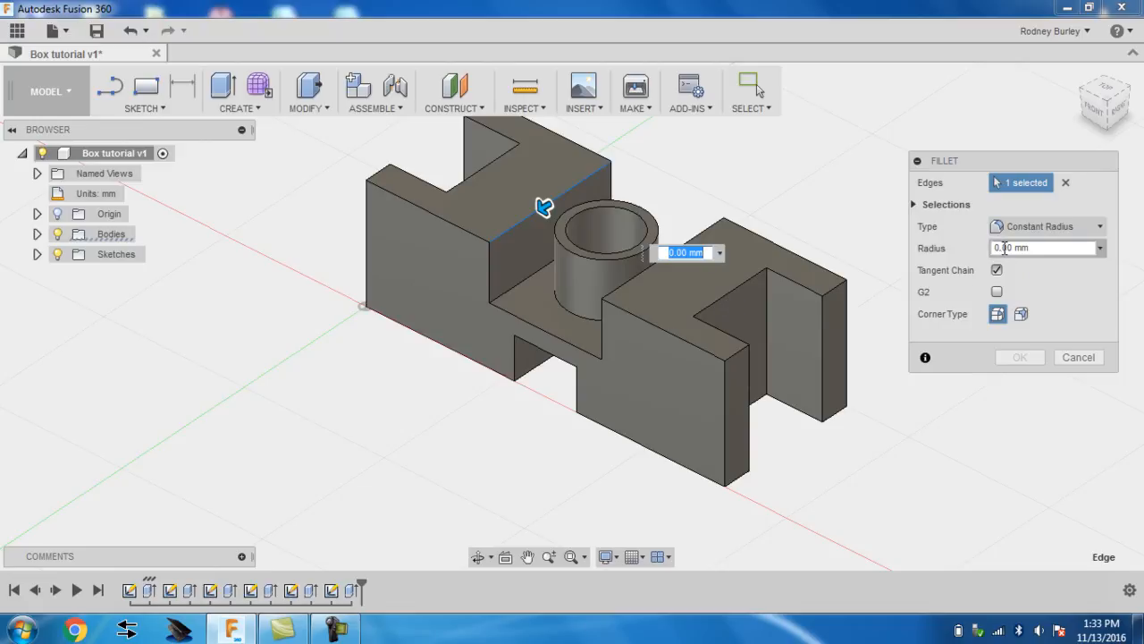
pyautogui.write('5')
pyautogui.press('Return')
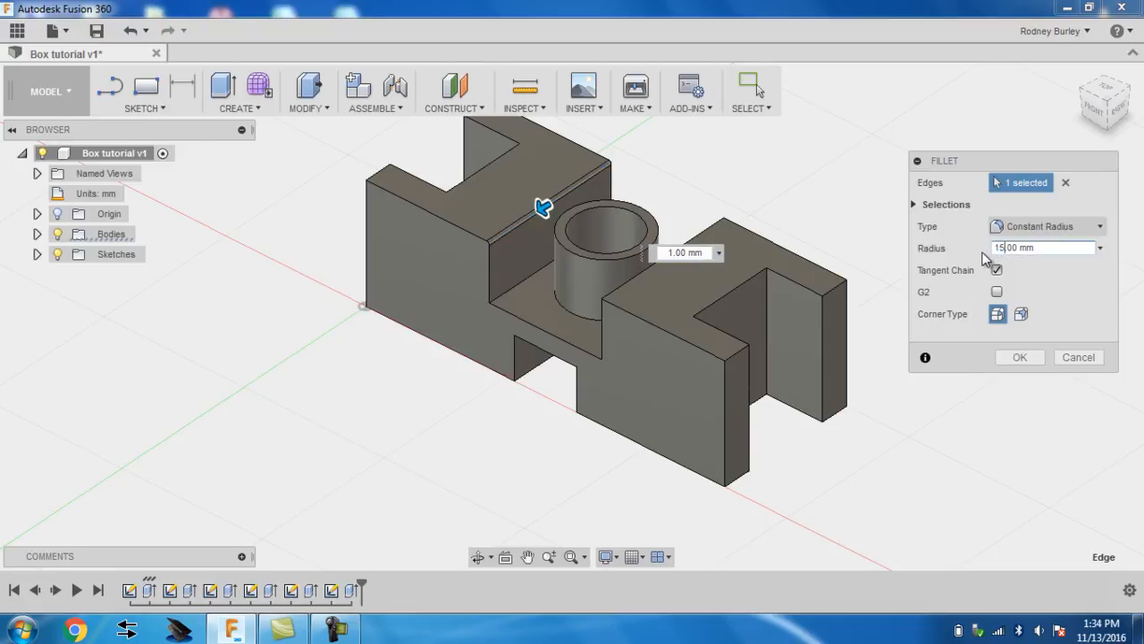
pyautogui.moveTo(723, 264); pyautogui.dragTo(731, 237, button='middle')
pyautogui.press('Return')
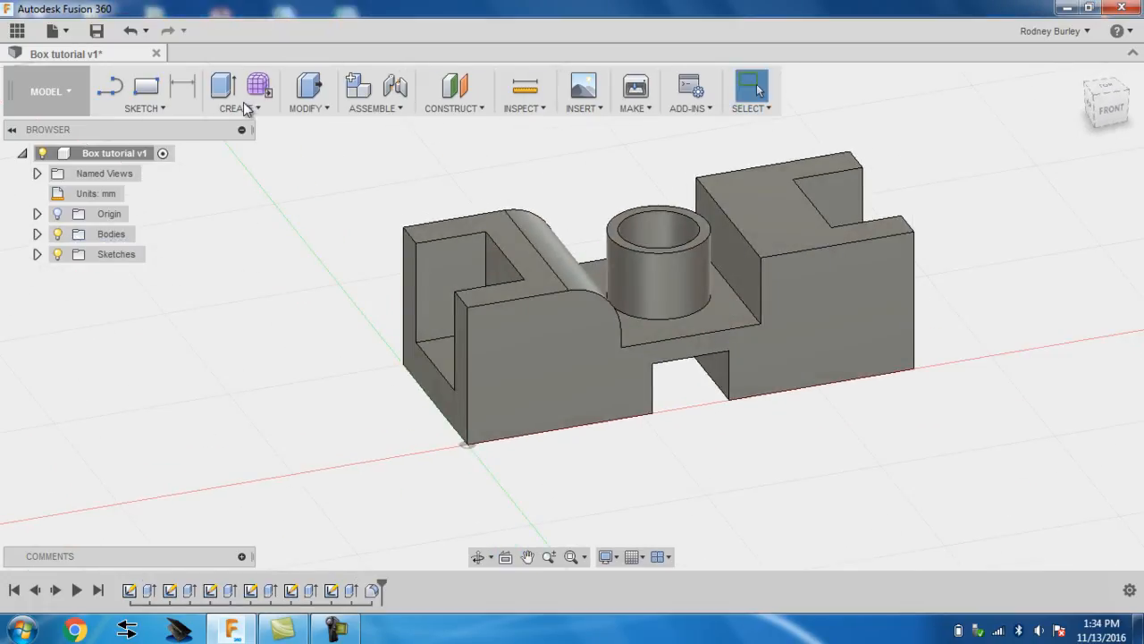
# - Fillet the right block's upper edge facing the recess with a constant radius spanning the full height of the recess wall
pyautogui.click(247, 107)
pyautogui.click(307, 108)
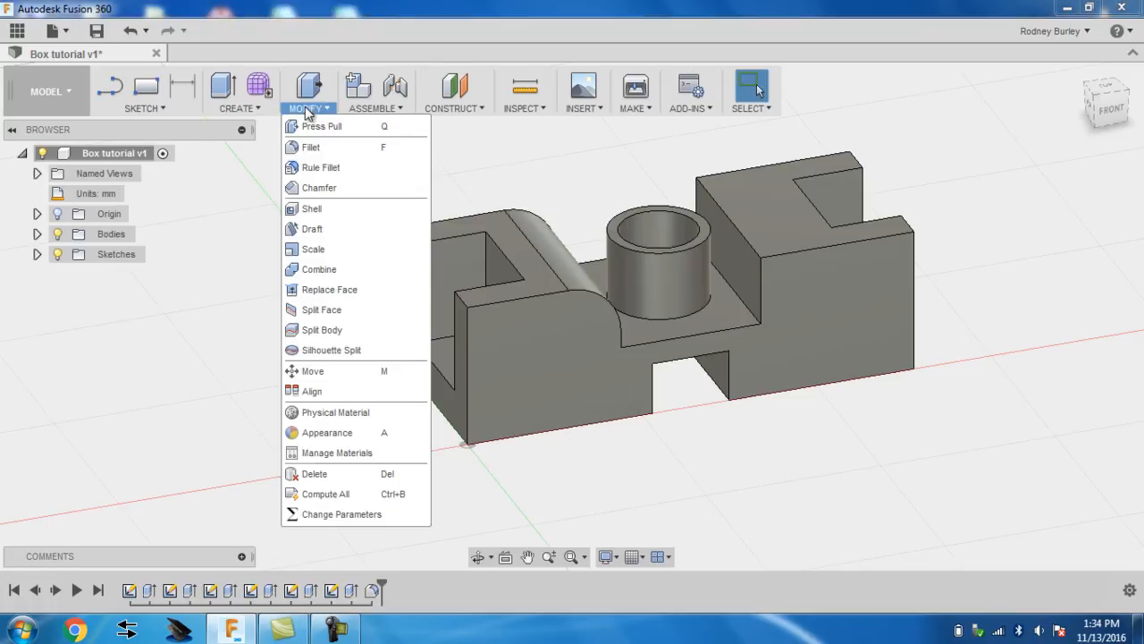
pyautogui.click(310, 147)
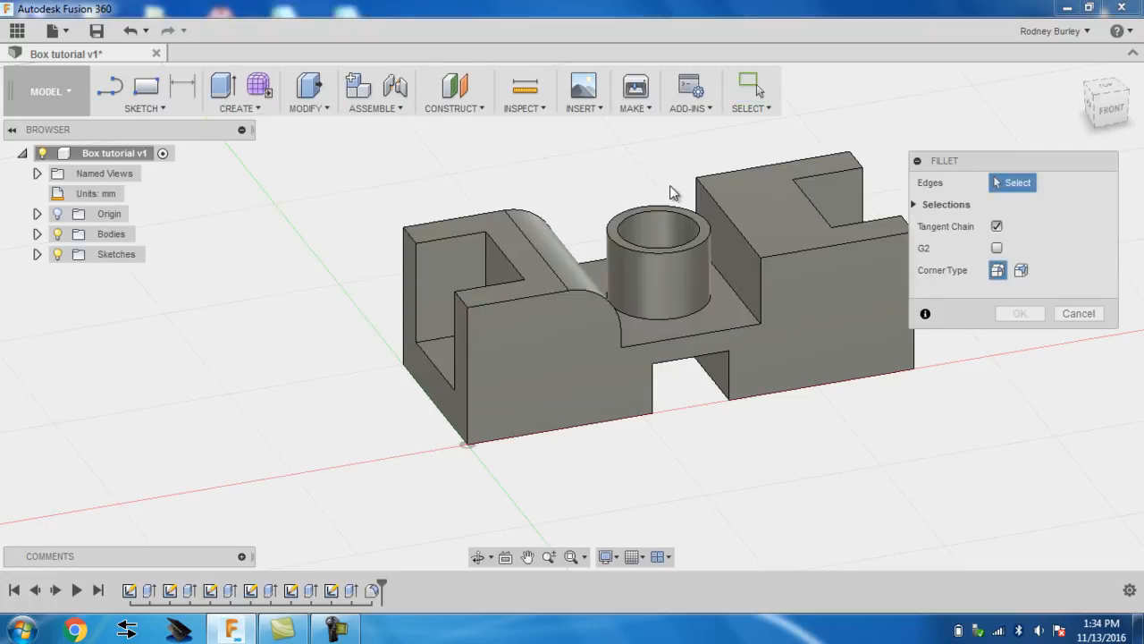
pyautogui.click(749, 246)
pyautogui.write('10')
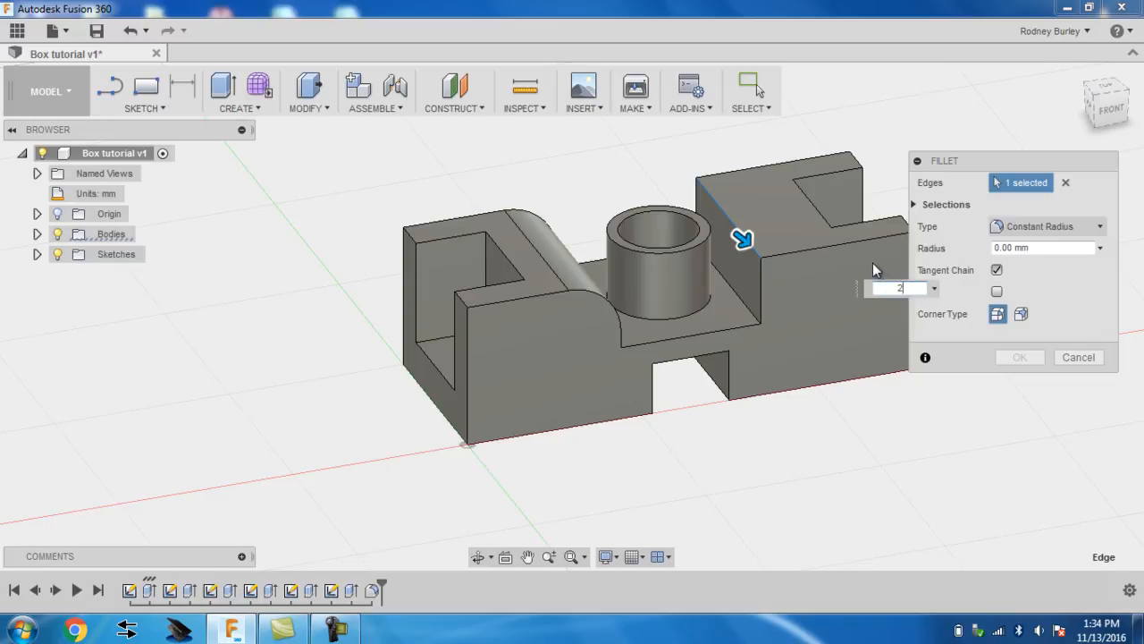
pyautogui.press('Return')
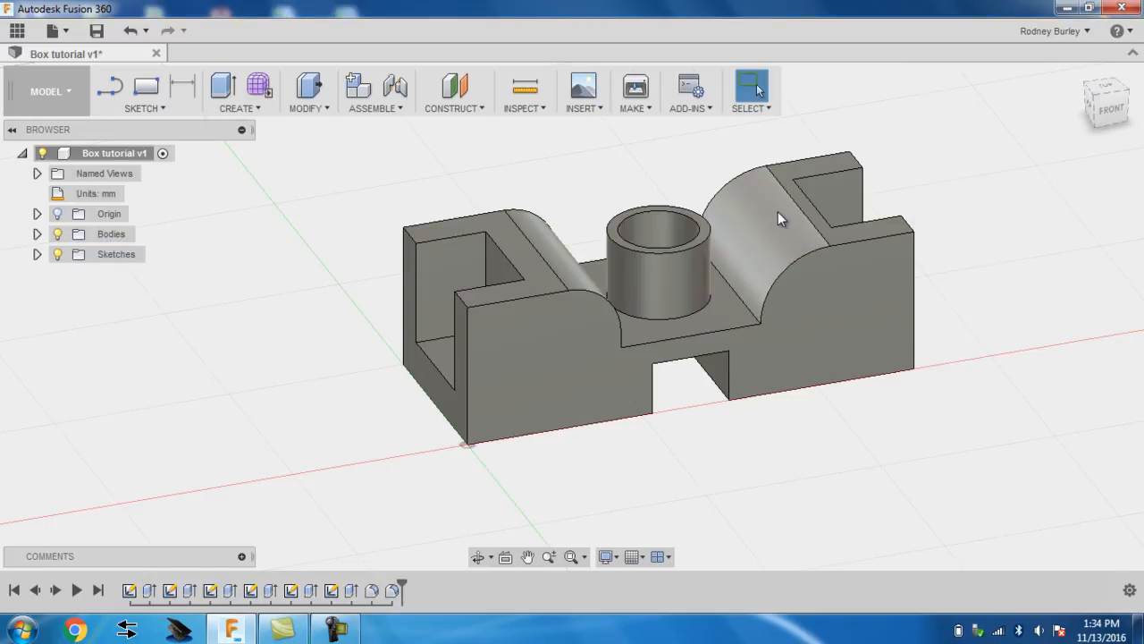
# - Chamfer the upper edge of the inner end wall in the right block's open slot with an equal distance of 1 mm
pyautogui.moveTo(705, 245)
pyautogui.keyDown('shift'); pyautogui.mouseDown(button='middle')
pyautogui.moveTo(634, 268)
pyautogui.moveTo(673, 239)
pyautogui.moveTo(688, 244)
pyautogui.mouseUp(button='middle'); pyautogui.keyUp('shift')
pyautogui.scroll(3, 680, 291)
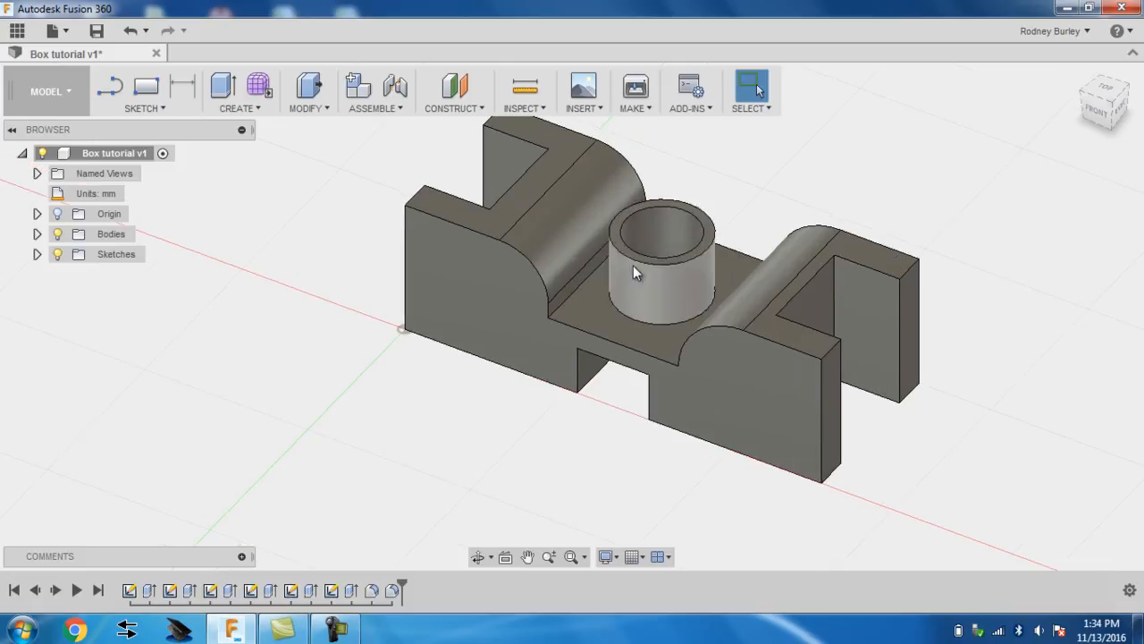
pyautogui.click(329, 109)
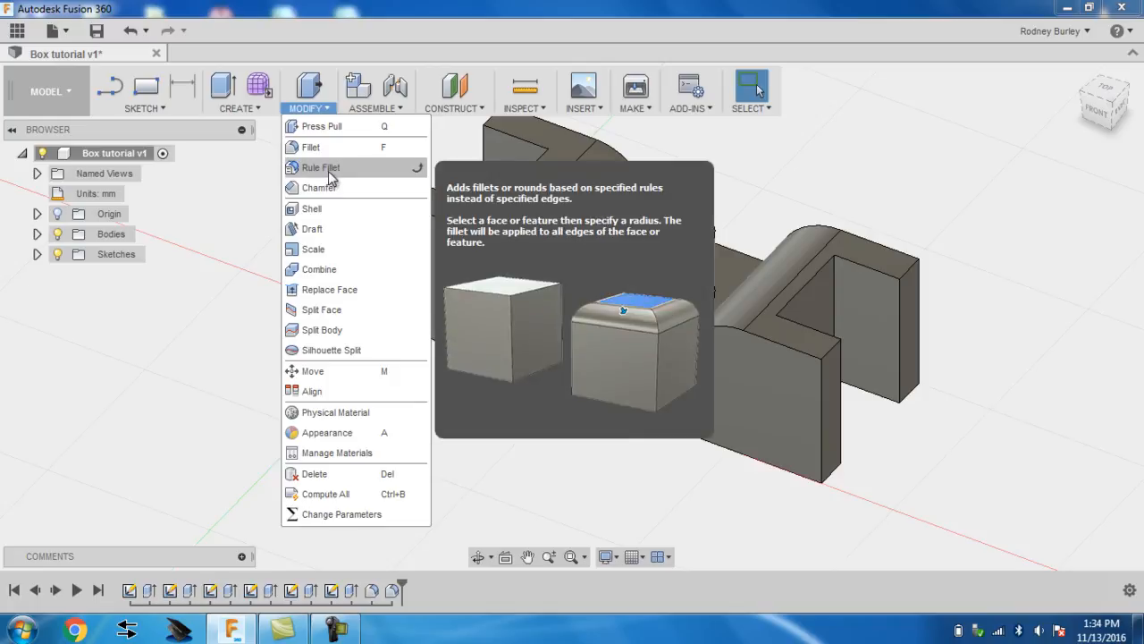
pyautogui.click(331, 193)
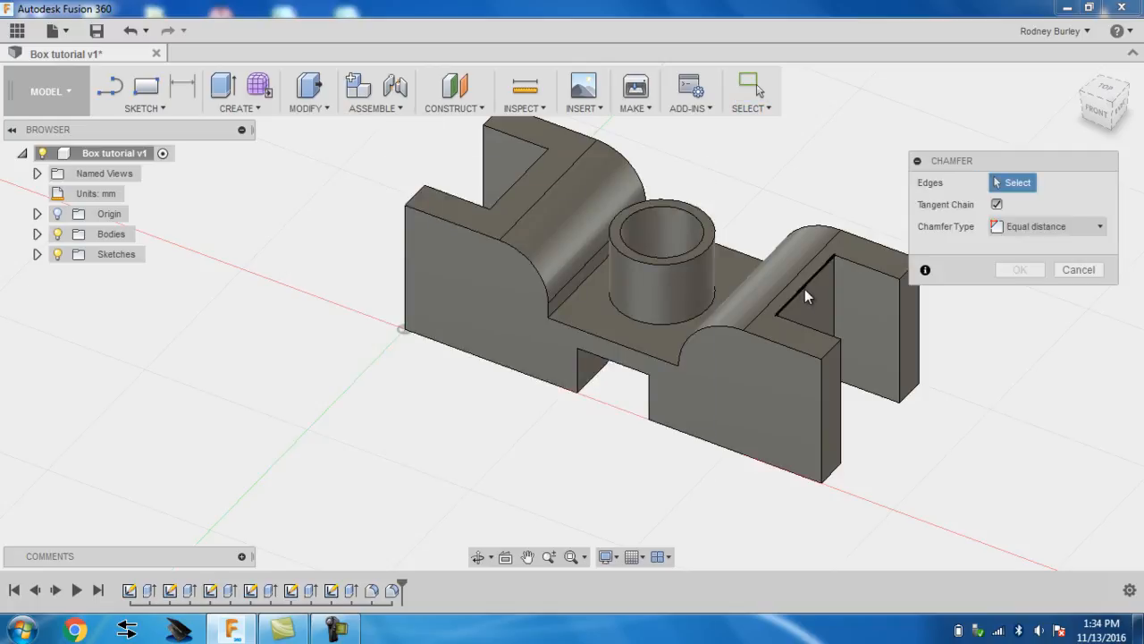
pyautogui.click(809, 286)
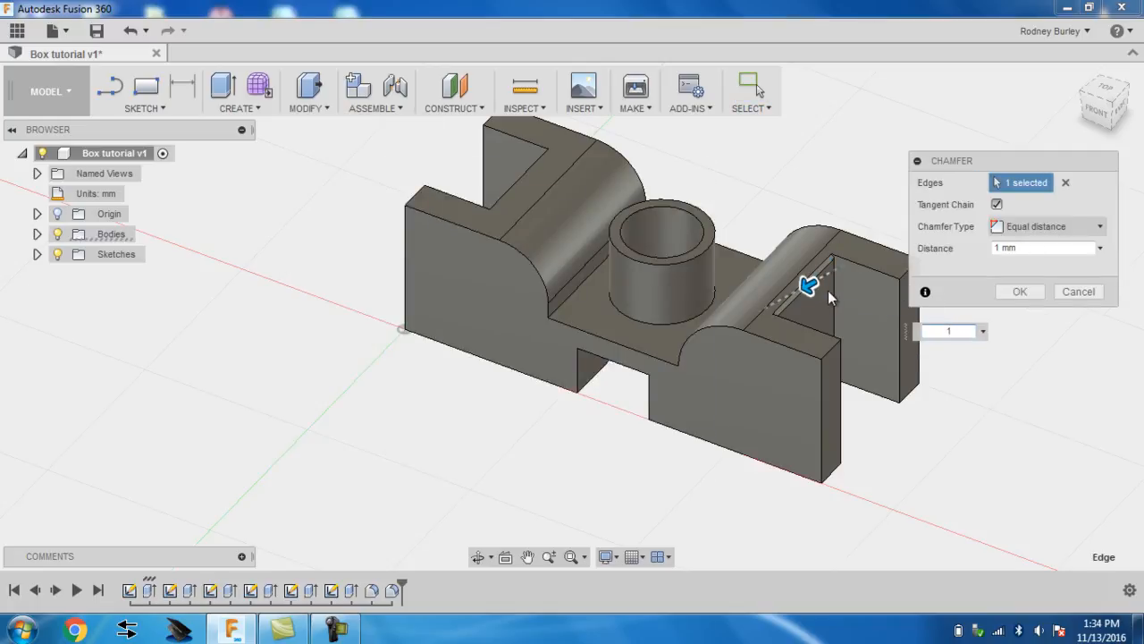
pyautogui.press('Return')
# - Chamfer the upper edge of the inner end wall in the left block's pocket using the equal-distance type
pyautogui.scroll(-1, 612, 243)
pyautogui.keyDown('shift'); pyautogui.moveTo(585, 237); pyautogui.dragTo(664, 234, button='middle'); pyautogui.keyUp('shift')
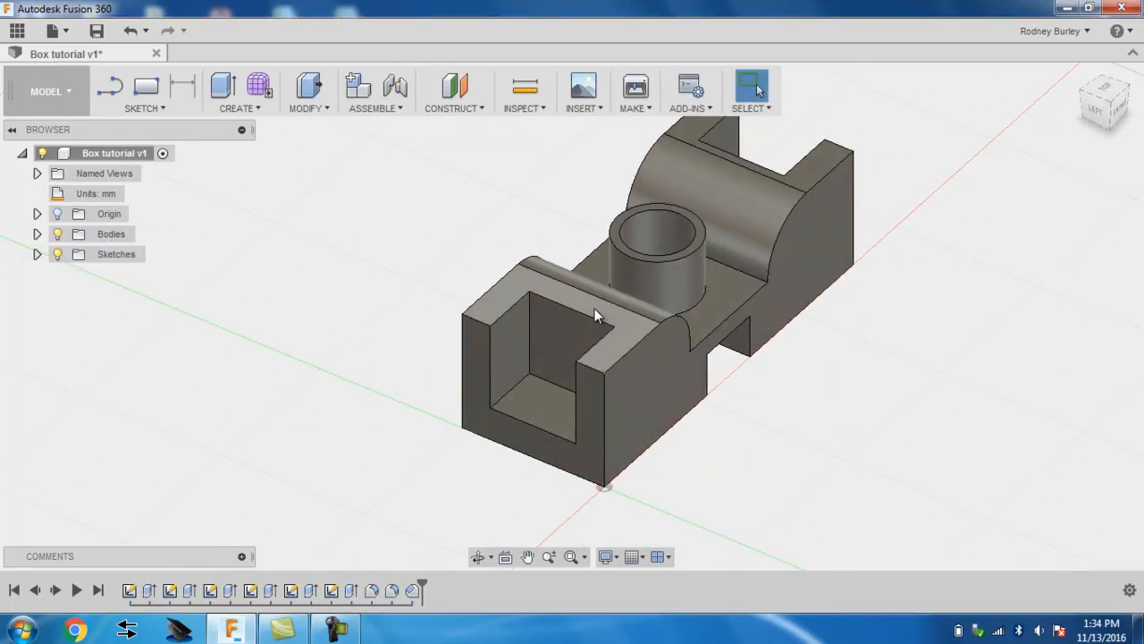
pyautogui.click(322, 111)
pyautogui.click(329, 190)
pyautogui.click(556, 299)
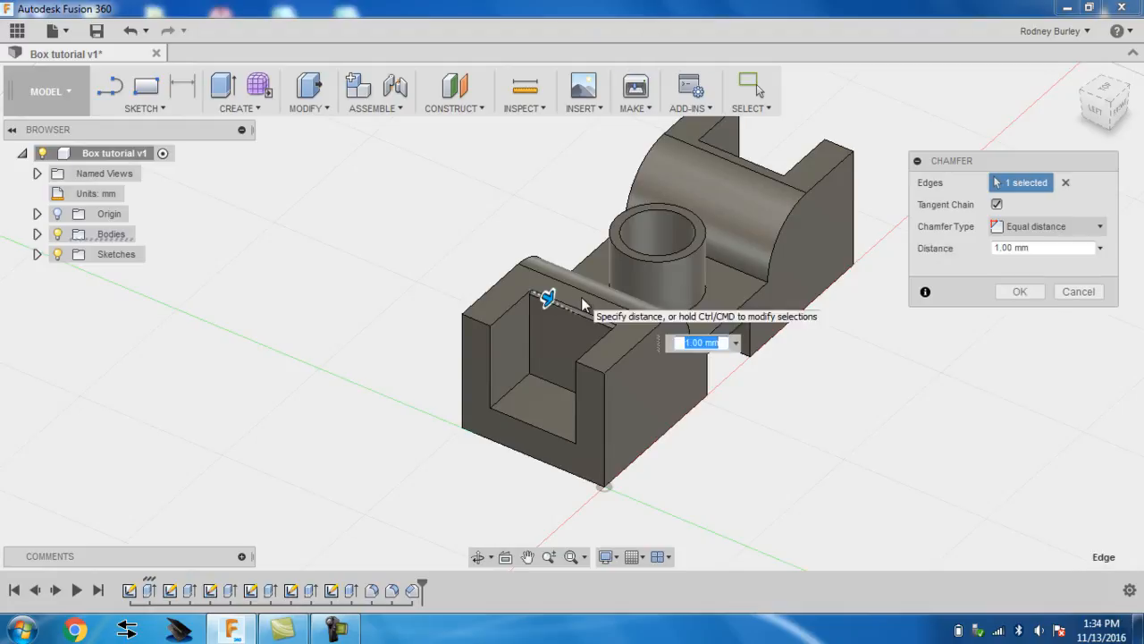
pyautogui.write('1')
pyautogui.press('Return')
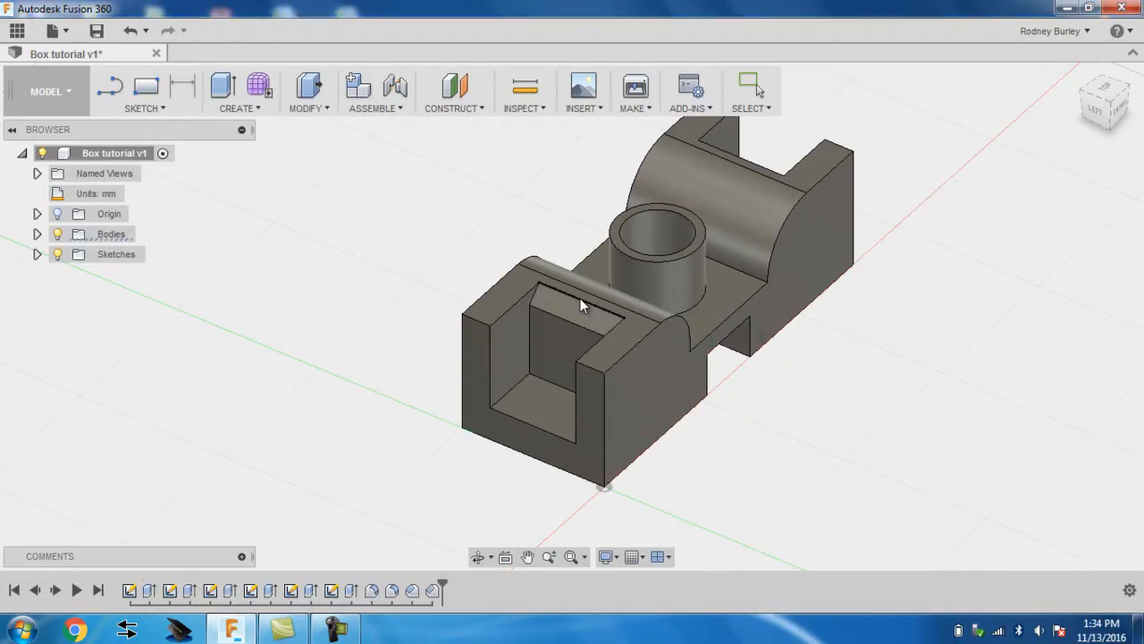
# - Examine the finished block from several sides, checking the chamfered pockets, rounded recess edges, hollow boss and lower notch
pyautogui.scroll(-2, 580, 298)
pyautogui.keyDown('shift'); pyautogui.moveTo(580, 300); pyautogui.dragTo(520, 281, button='middle'); pyautogui.keyUp('shift')
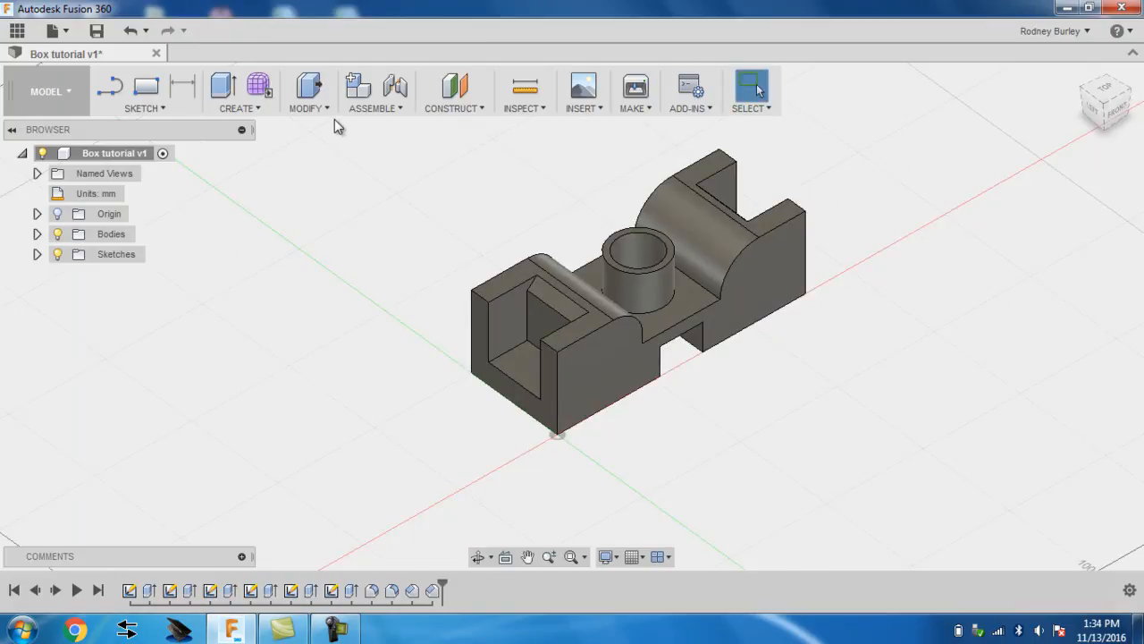
pyautogui.click(304, 109)
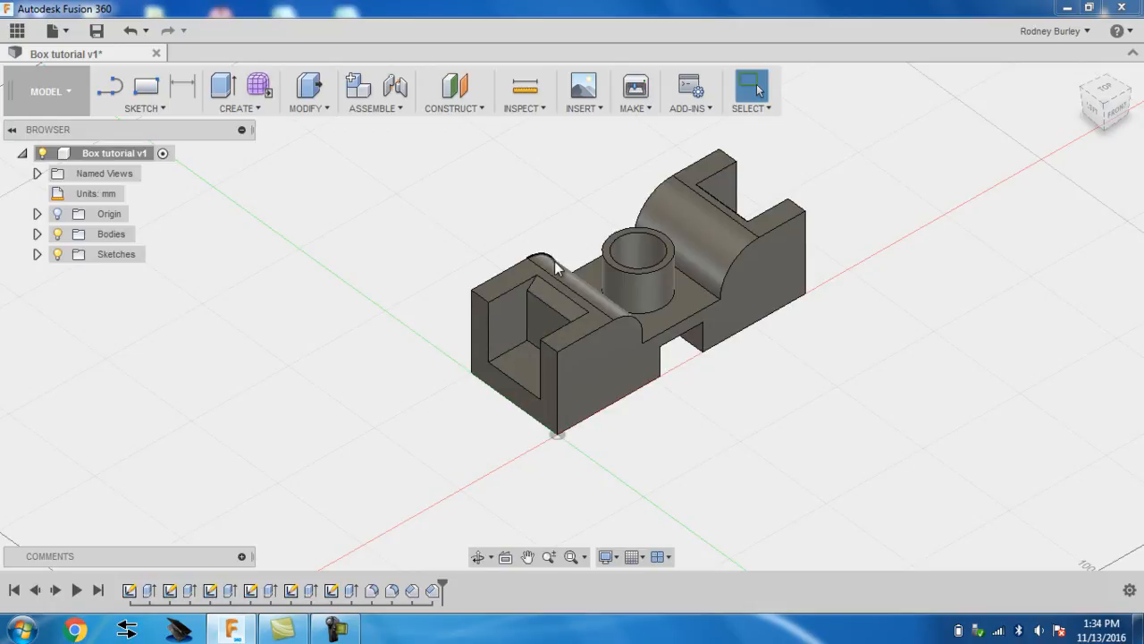
pyautogui.scroll(4, 545, 283)
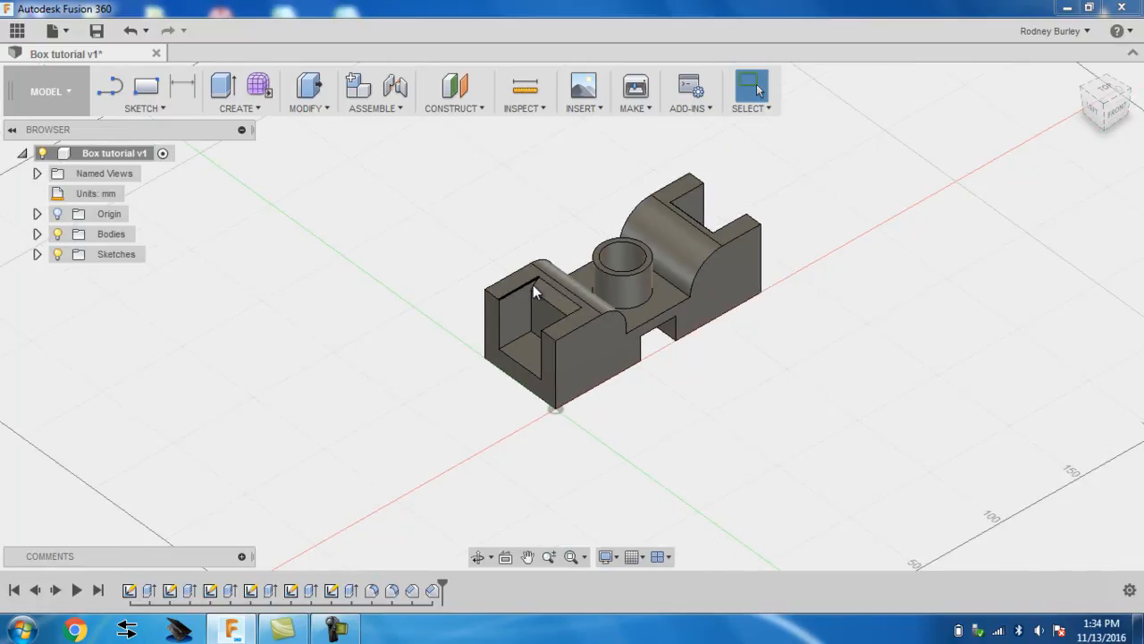
pyautogui.moveTo(533, 279)
pyautogui.keyDown('shift'); pyautogui.mouseDown(button='middle')
pyautogui.moveTo(533, 234)
pyautogui.moveTo(534, 259)
pyautogui.mouseUp(button='middle'); pyautogui.keyUp('shift')
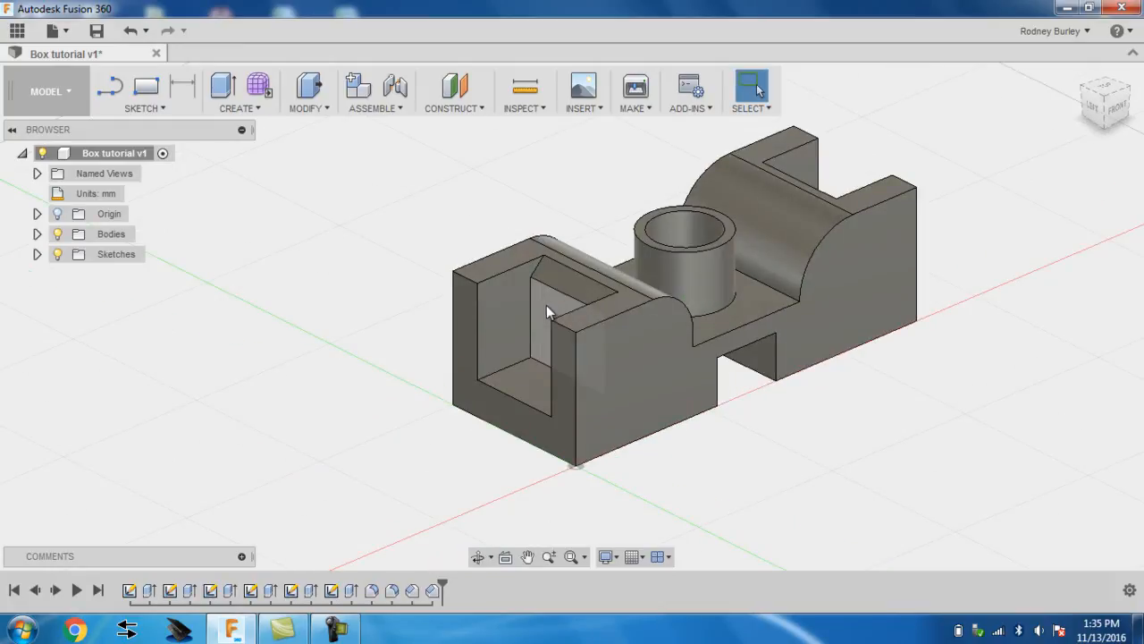
pyautogui.scroll(1, 556, 328)
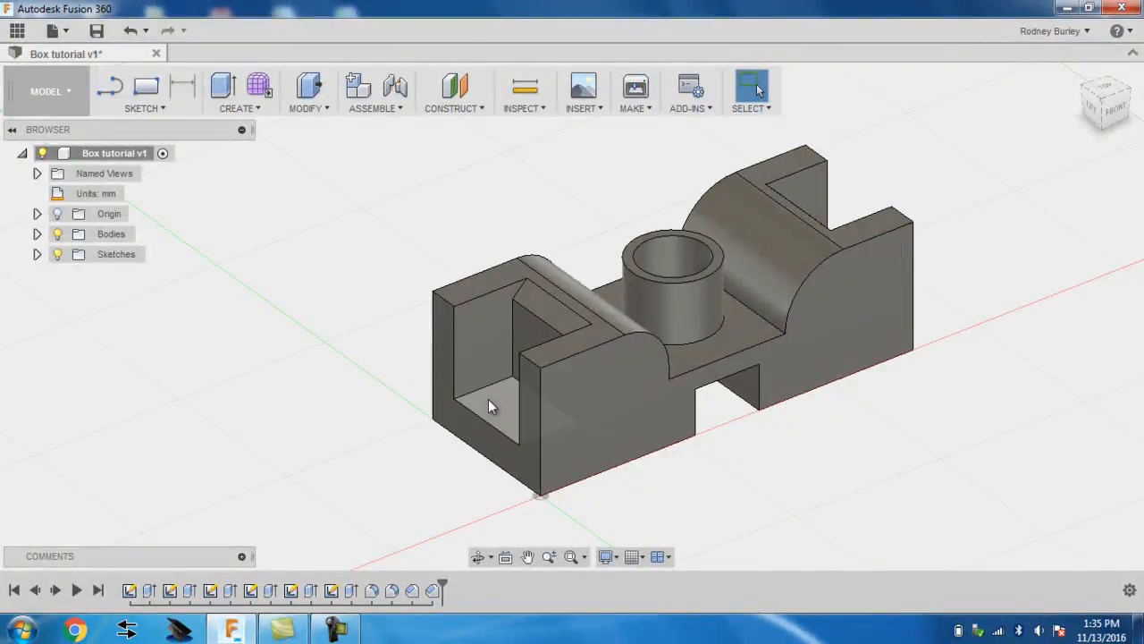
pyautogui.keyDown('shift'); pyautogui.moveTo(544, 427); pyautogui.dragTo(393, 415, button='middle'); pyautogui.keyUp('shift')
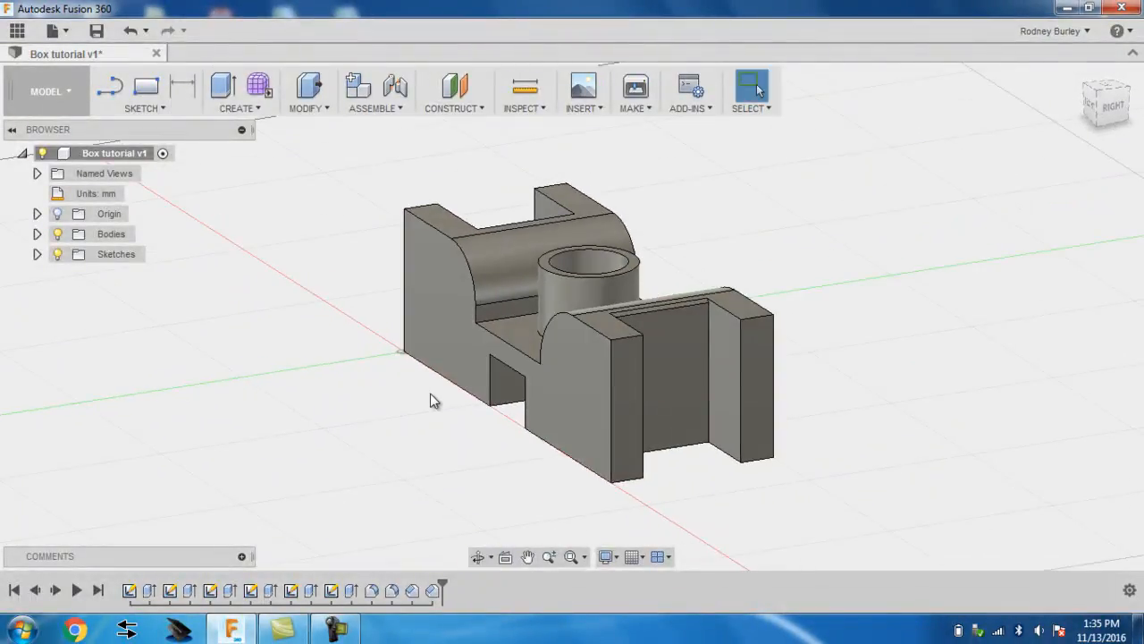
pyautogui.moveTo(521, 399); pyautogui.dragTo(655, 404, button='middle')
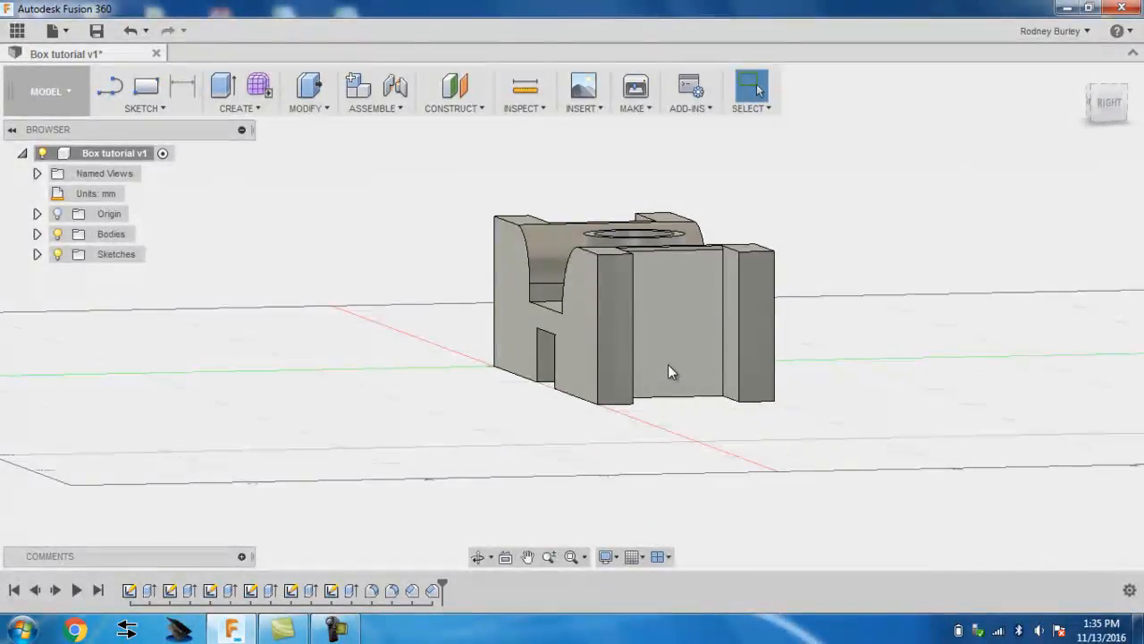
pyautogui.keyDown('shift'); pyautogui.moveTo(657, 370); pyautogui.dragTo(568, 398, button='middle'); pyautogui.keyUp('shift')
pyautogui.press('Escape')
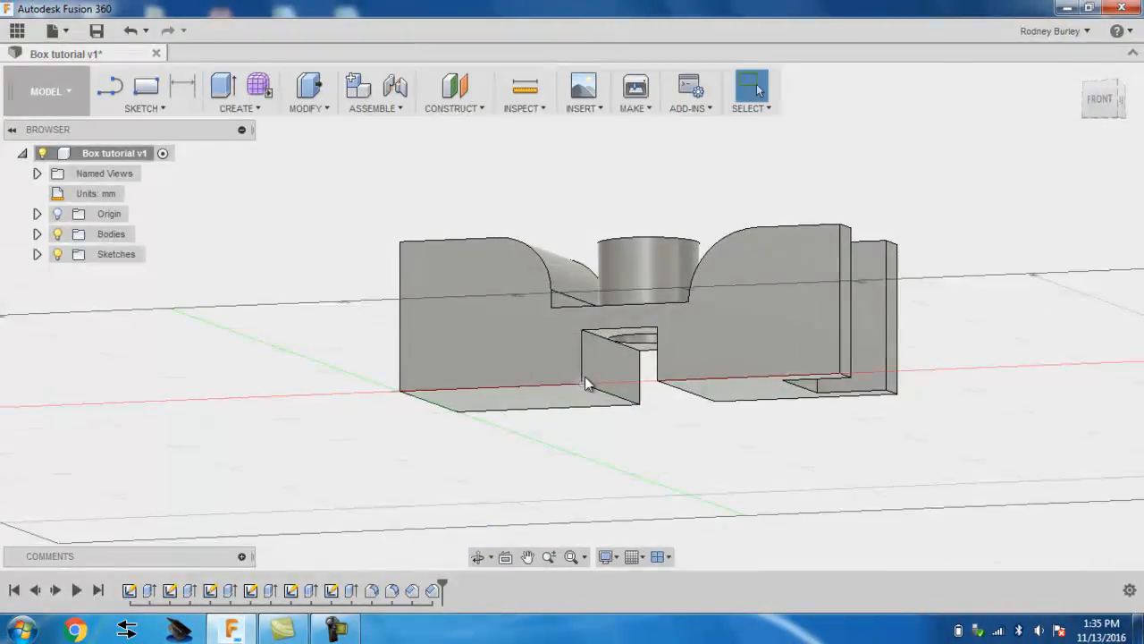
pyautogui.keyDown('shift'); pyautogui.moveTo(626, 367); pyautogui.dragTo(592, 417, button='middle'); pyautogui.keyUp('shift')
pyautogui.press('Escape')
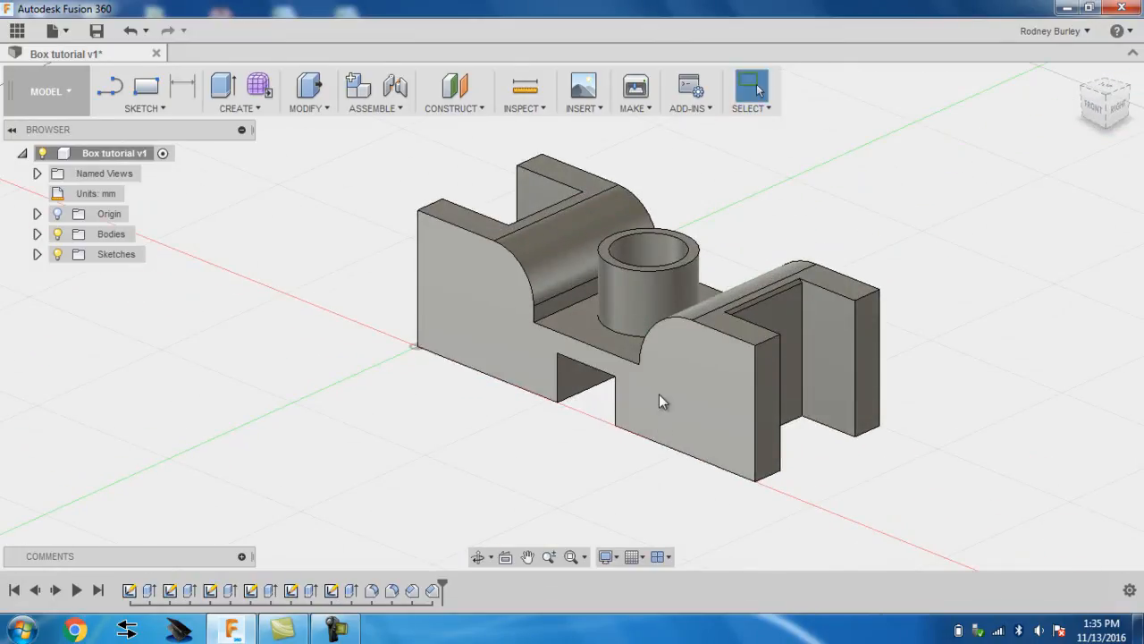
pyautogui.moveTo(710, 401)
pyautogui.keyDown('shift'); pyautogui.mouseDown(button='middle')
pyautogui.moveTo(659, 388)
pyautogui.moveTo(661, 373)
pyautogui.moveTo(634, 362)
pyautogui.moveTo(647, 340)
pyautogui.moveTo(643, 360)
pyautogui.moveTo(598, 378)
pyautogui.moveTo(688, 401)
pyautogui.mouseUp(button='middle'); pyautogui.keyUp('shift')
pyautogui.press('Escape')
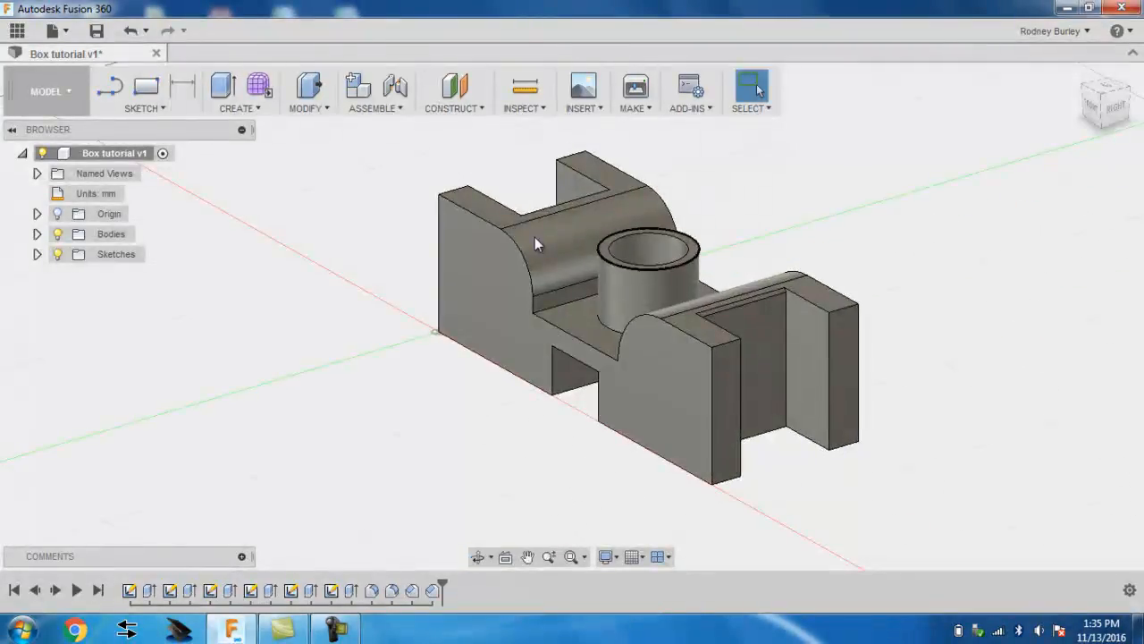
pyautogui.click(348, 631)
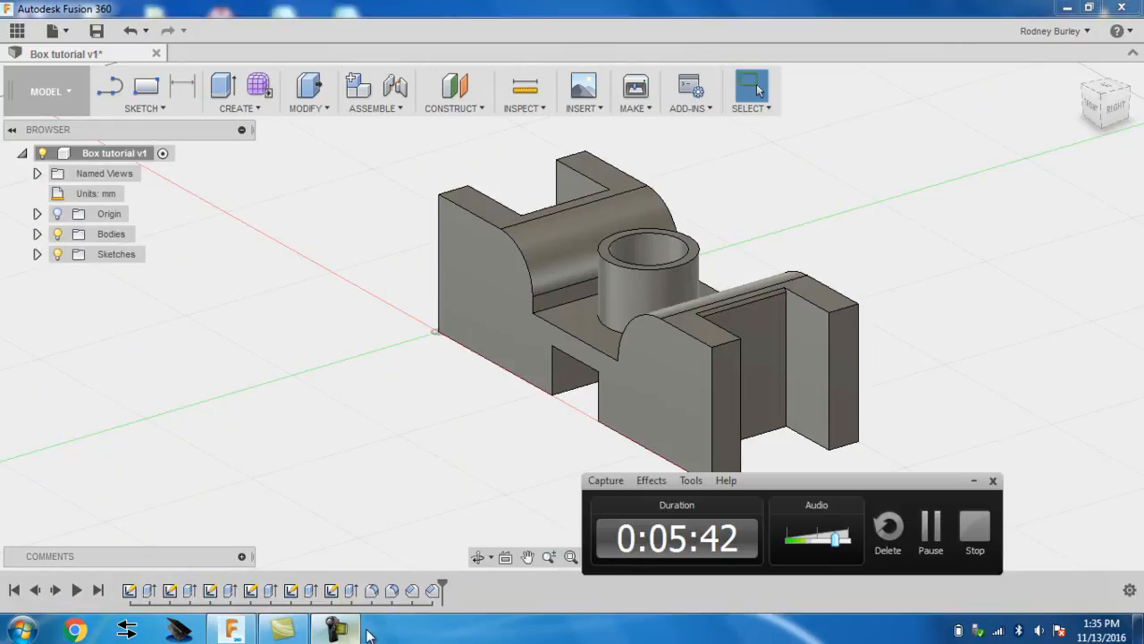